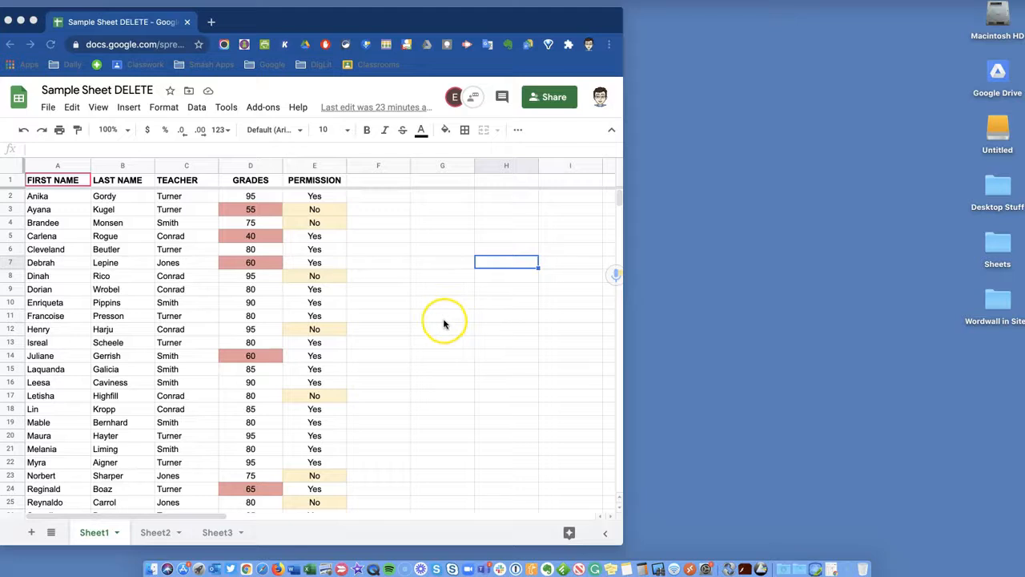
Sort the whole sheet by the TEACHER column from A to Z
left_click(444, 324)
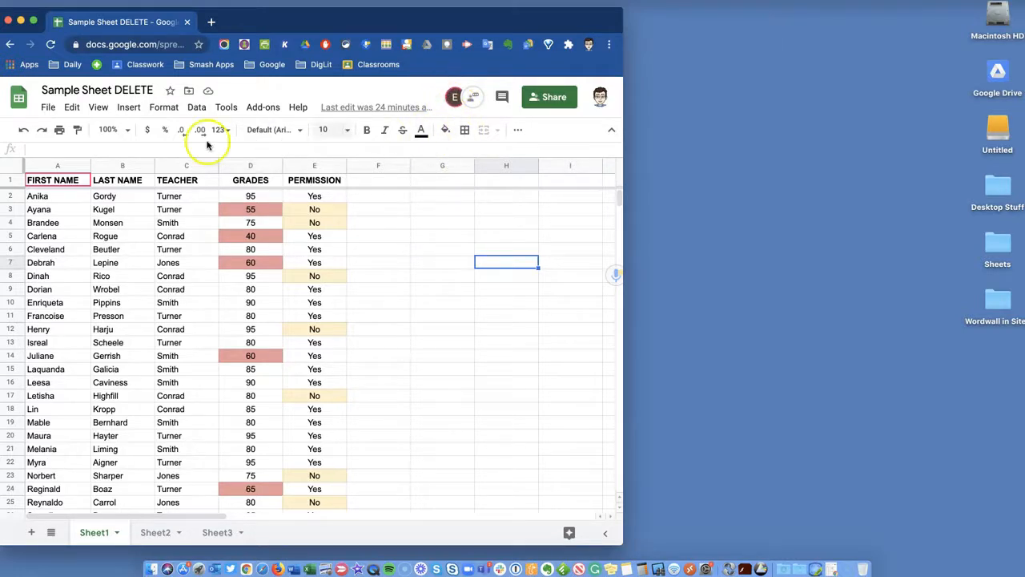
mouse_move(72, 180)
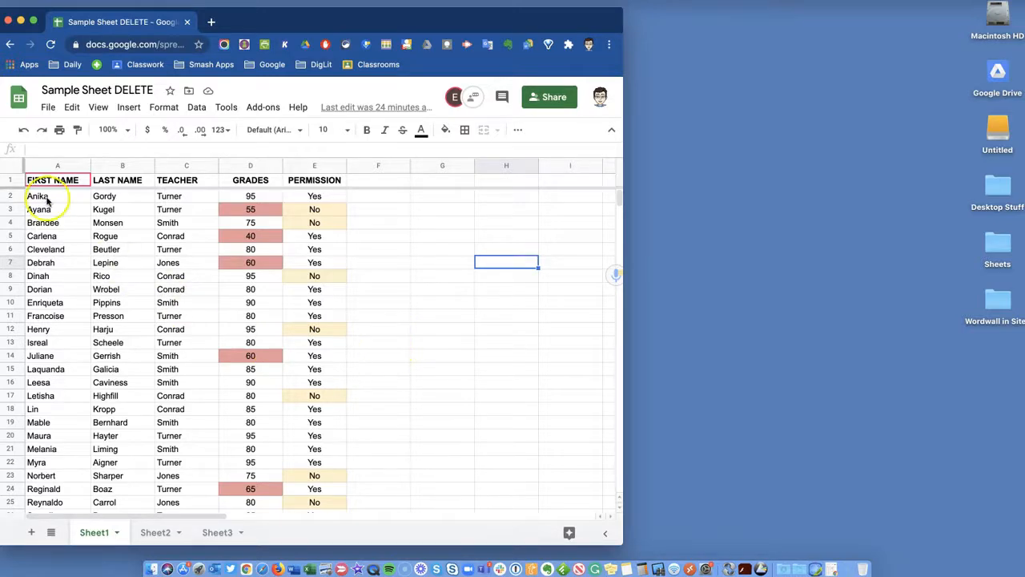
left_click(212, 169)
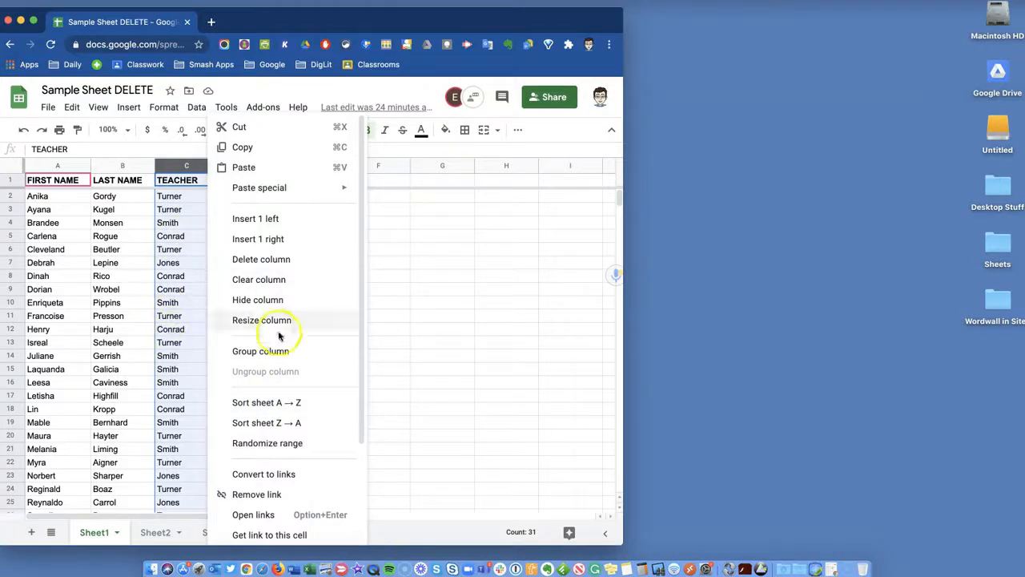
left_click(289, 403)
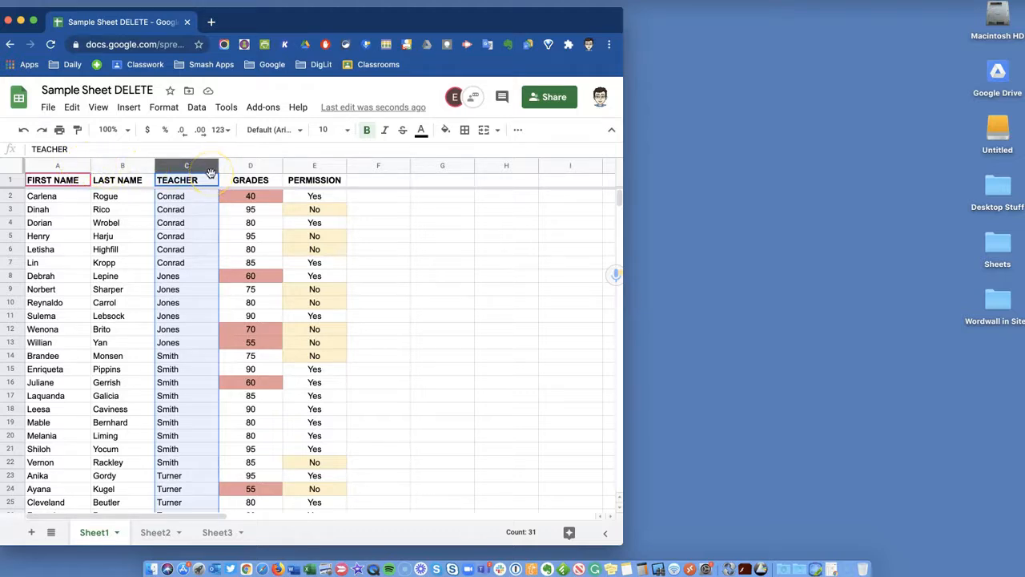
left_click(391, 238)
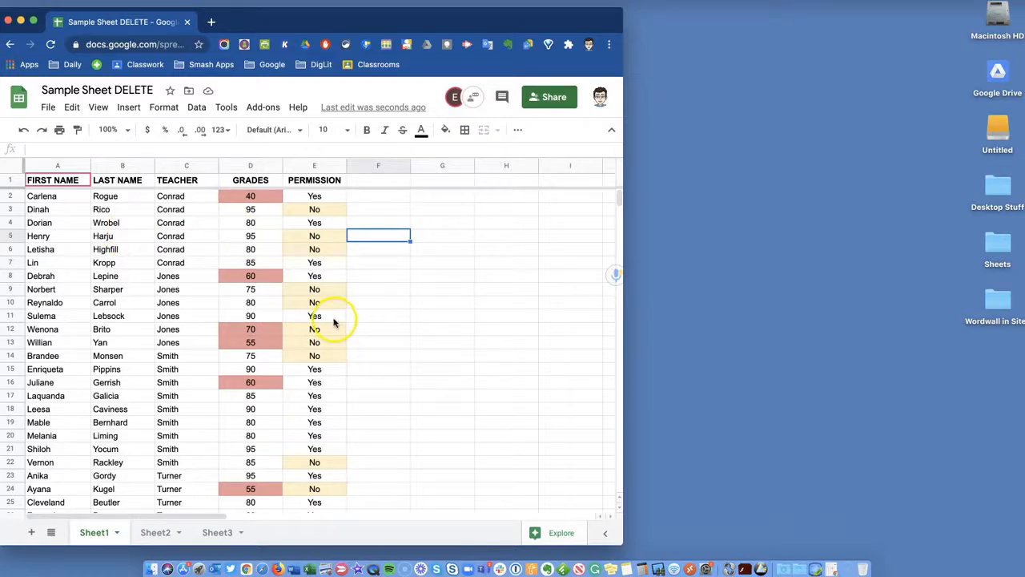
Sort the entire sheet as a range with a header row, by TEACHER and then by LAST NAME, both A to Z
left_click(11, 166)
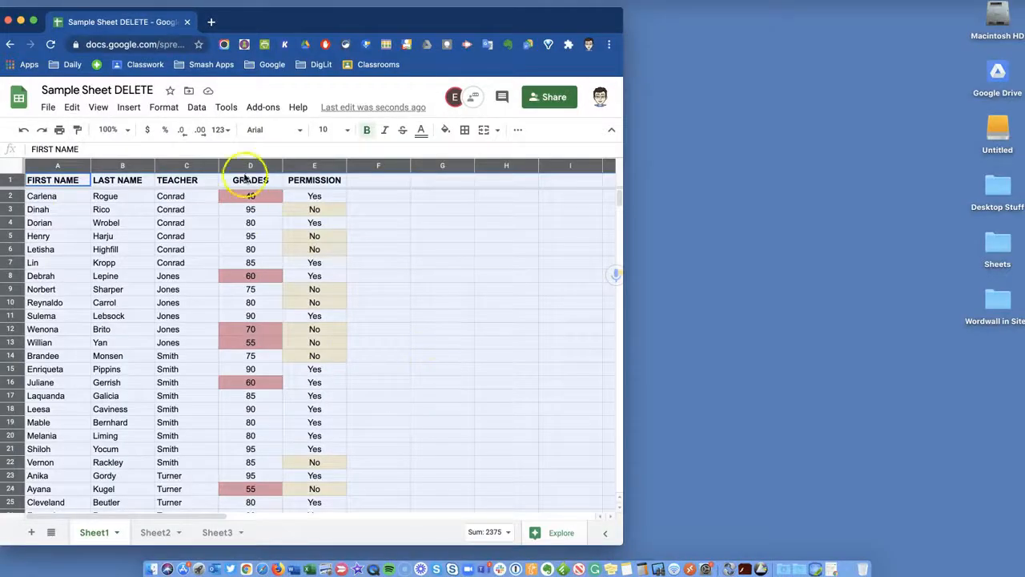
left_click(196, 107)
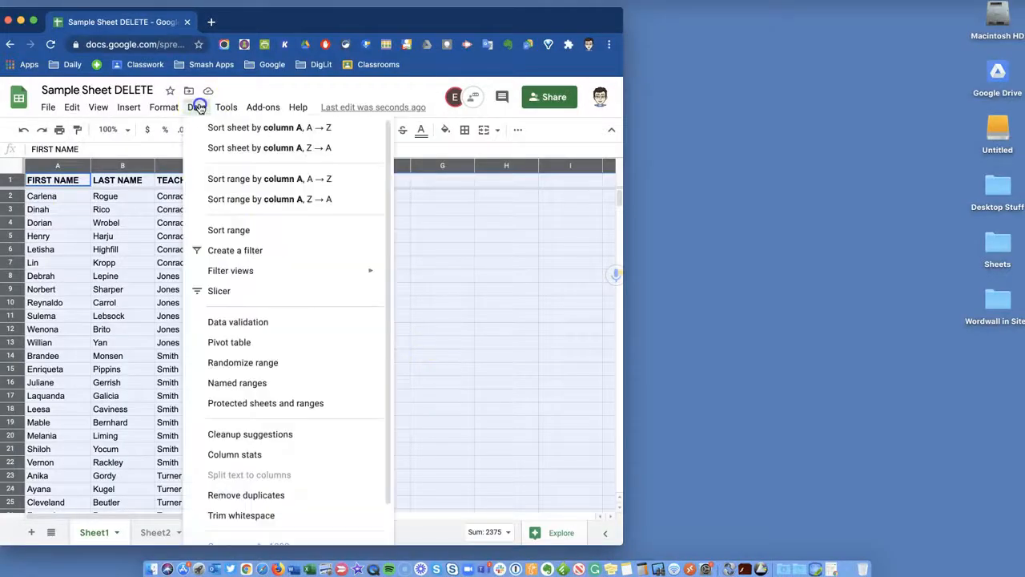
left_click(240, 230)
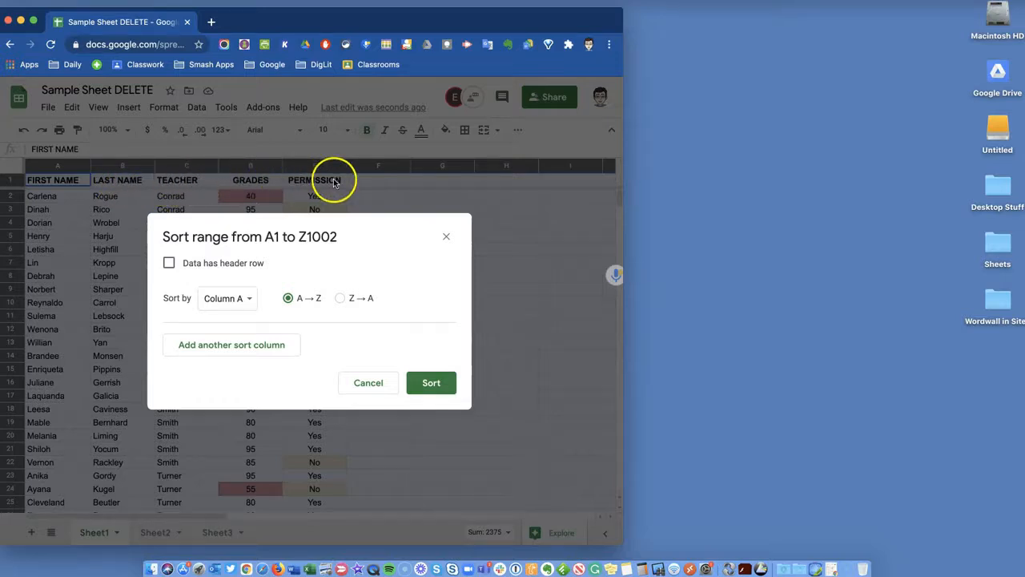
left_click(169, 263)
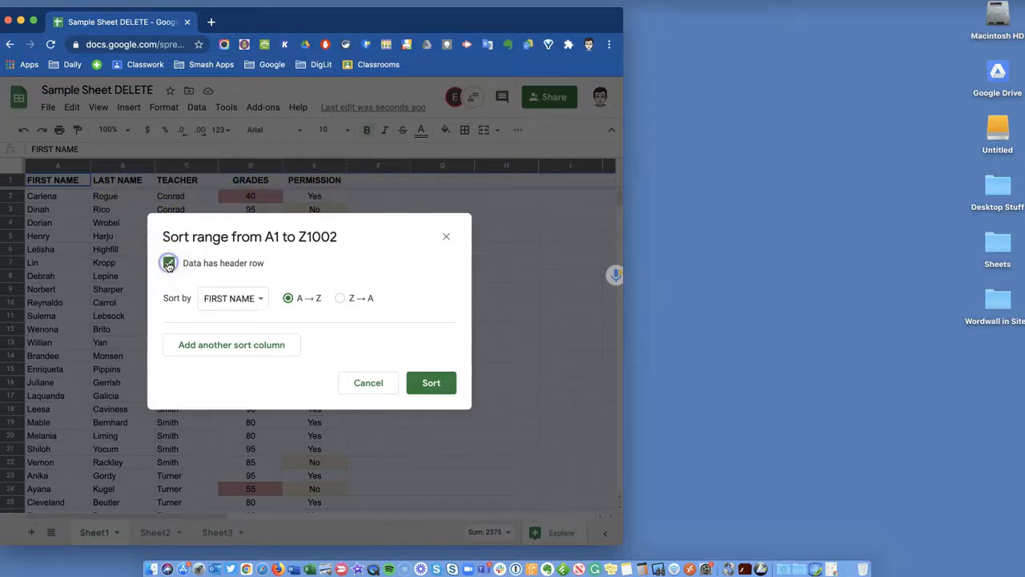
left_click(262, 300)
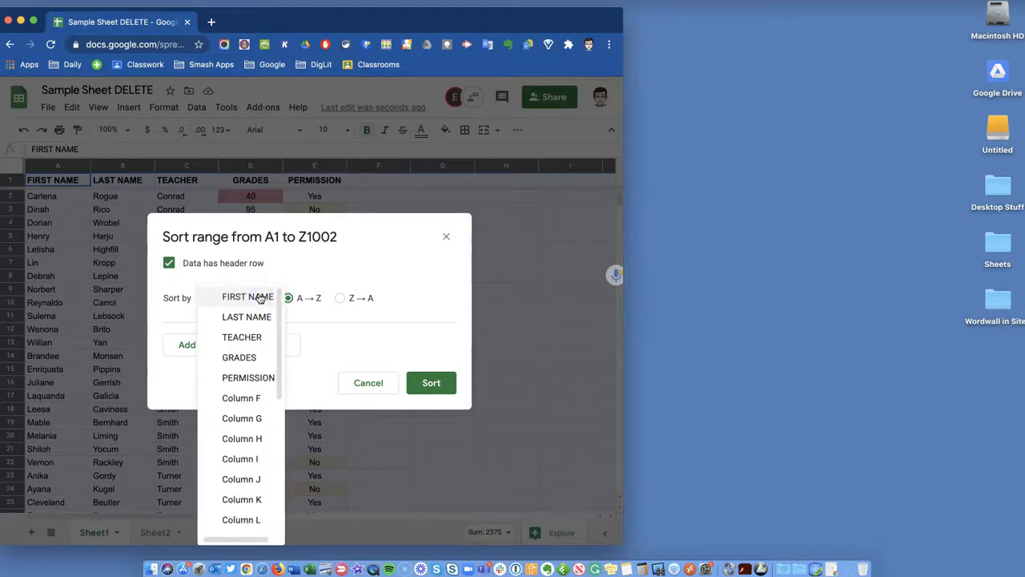
left_click(251, 339)
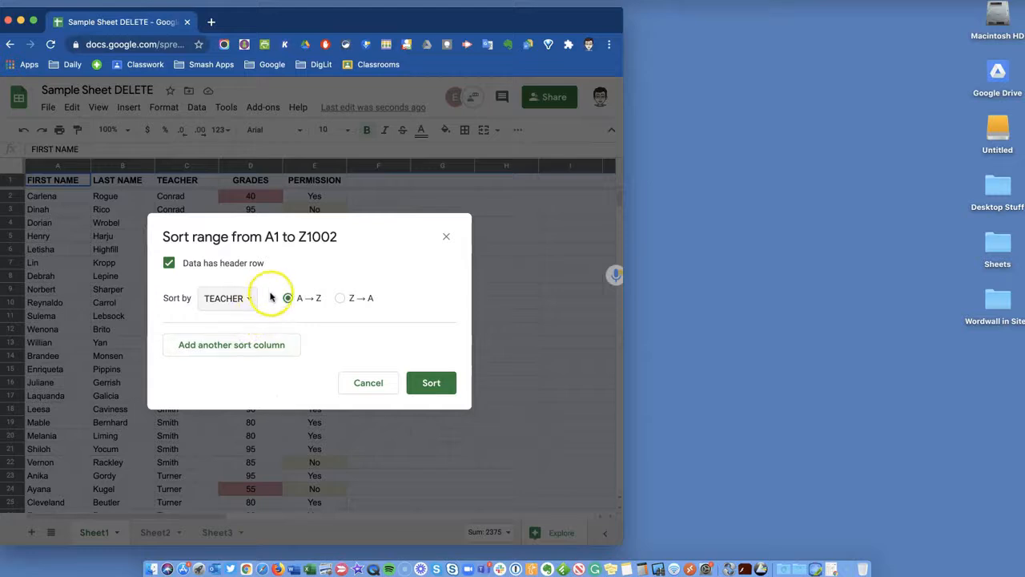
left_click(253, 345)
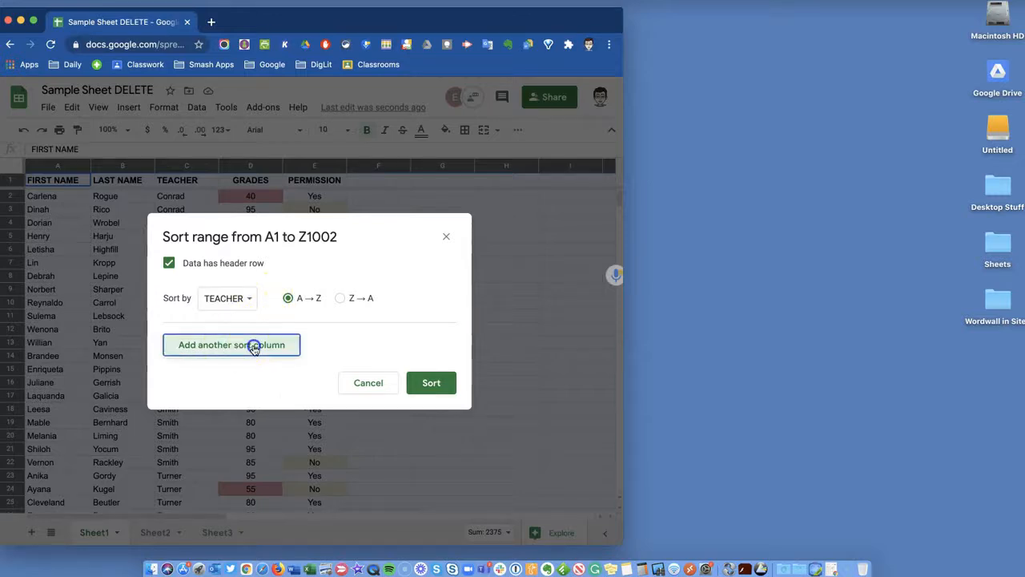
left_click(244, 345)
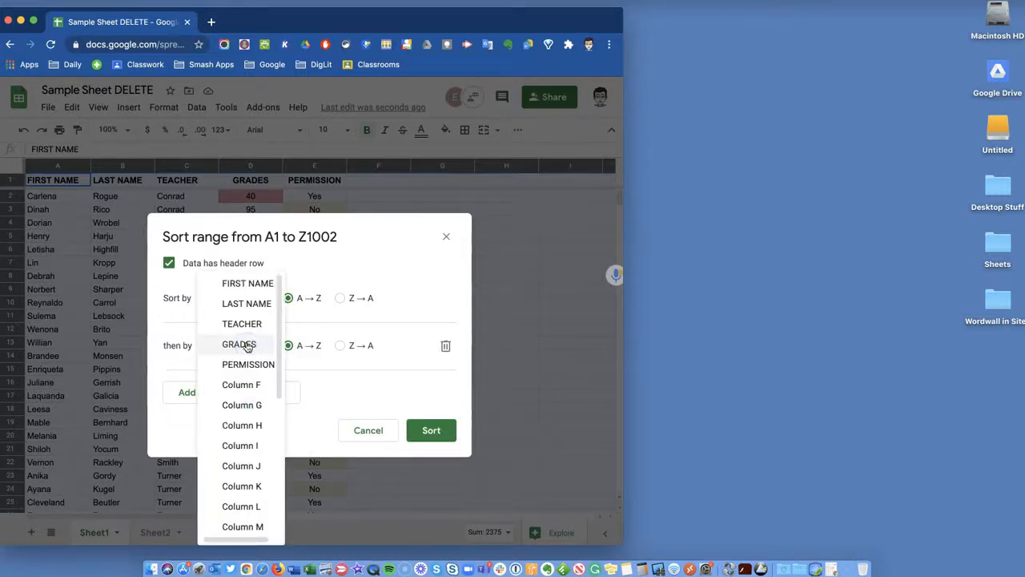
left_click(250, 303)
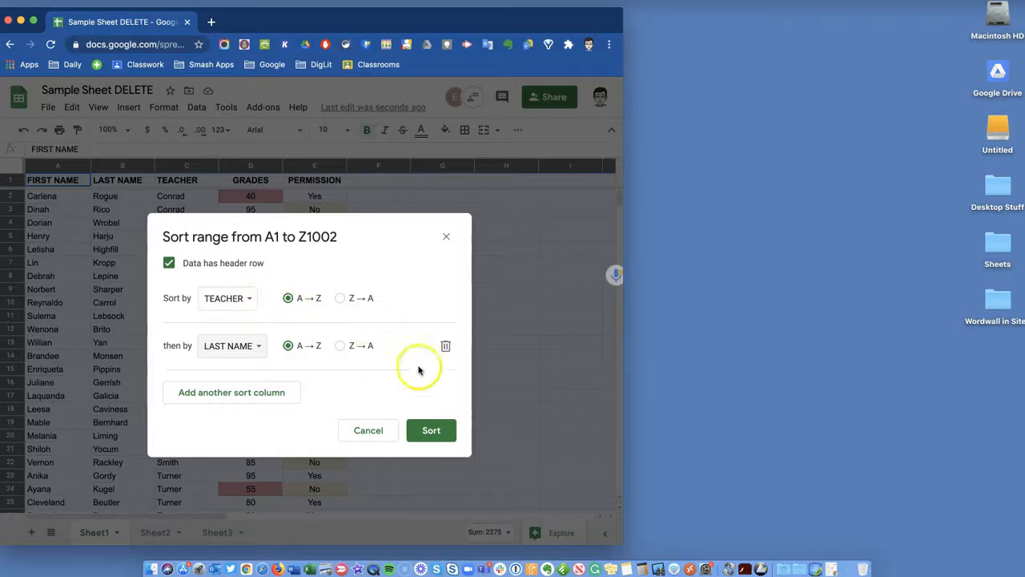
left_click(431, 430)
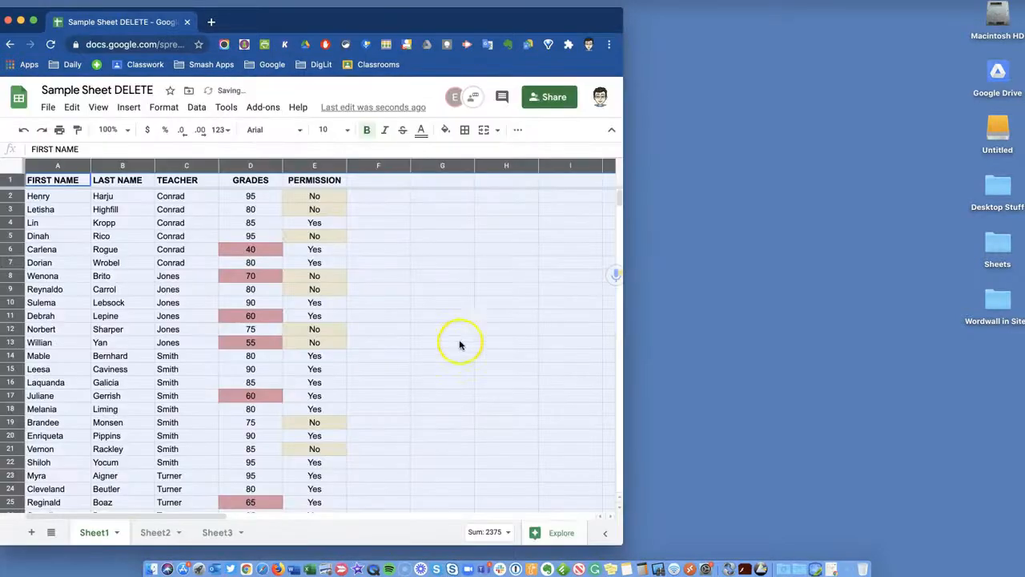
left_click(490, 318)
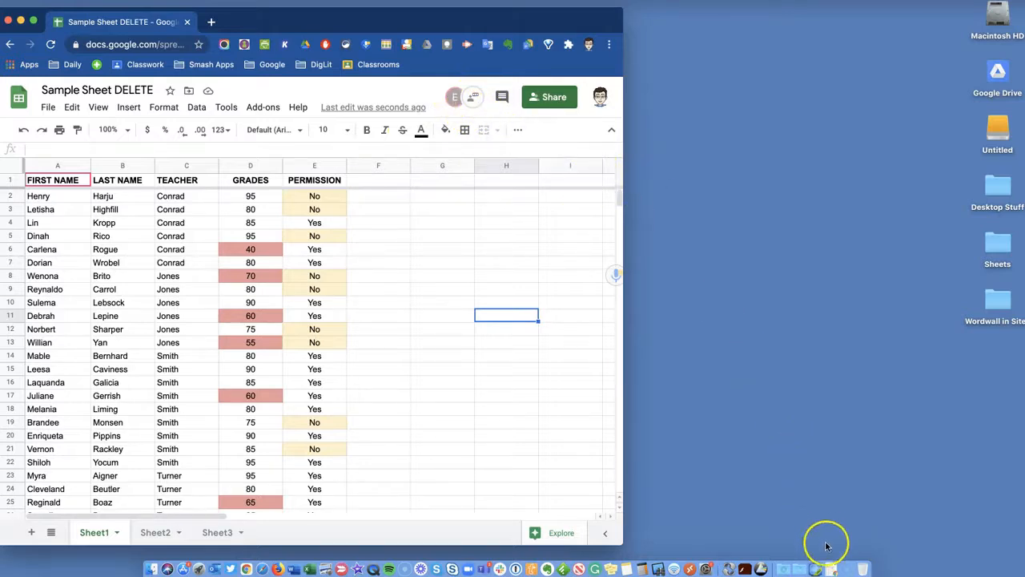
Bring up the second browser window beside this one and sort the original window's sheet by the GRADES column, A to Z
left_click(833, 571)
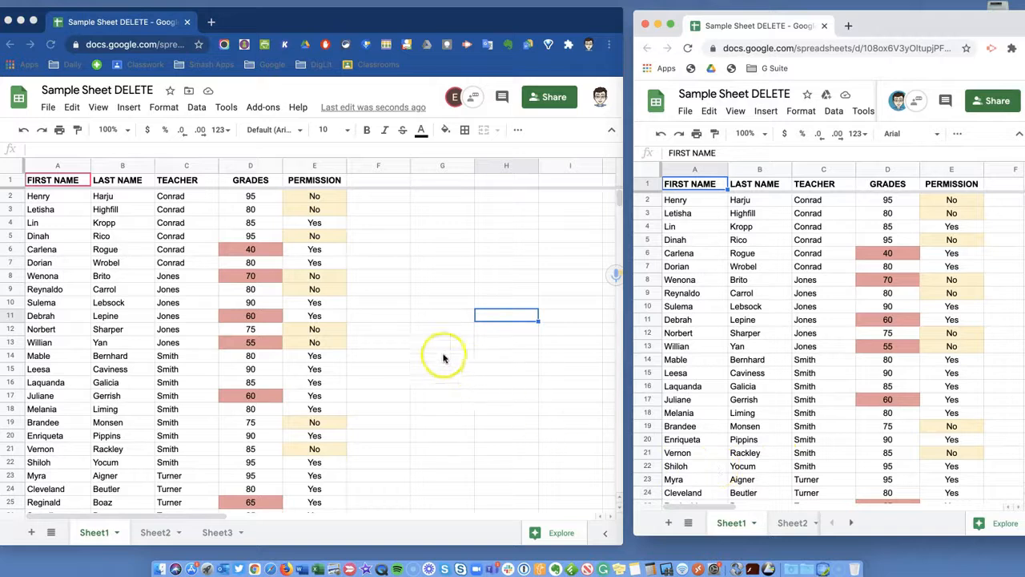
left_click(77, 166)
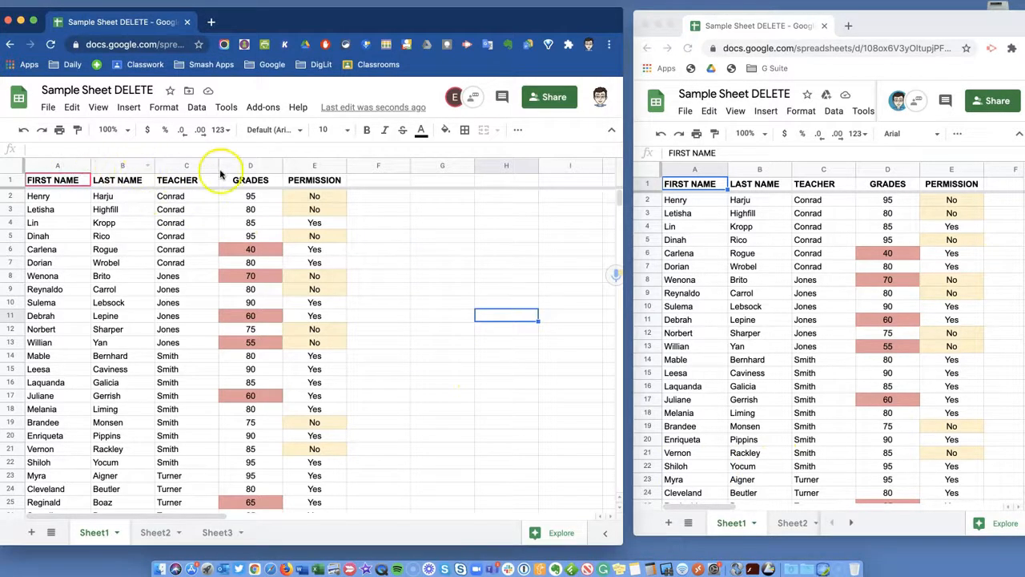
left_click(274, 166)
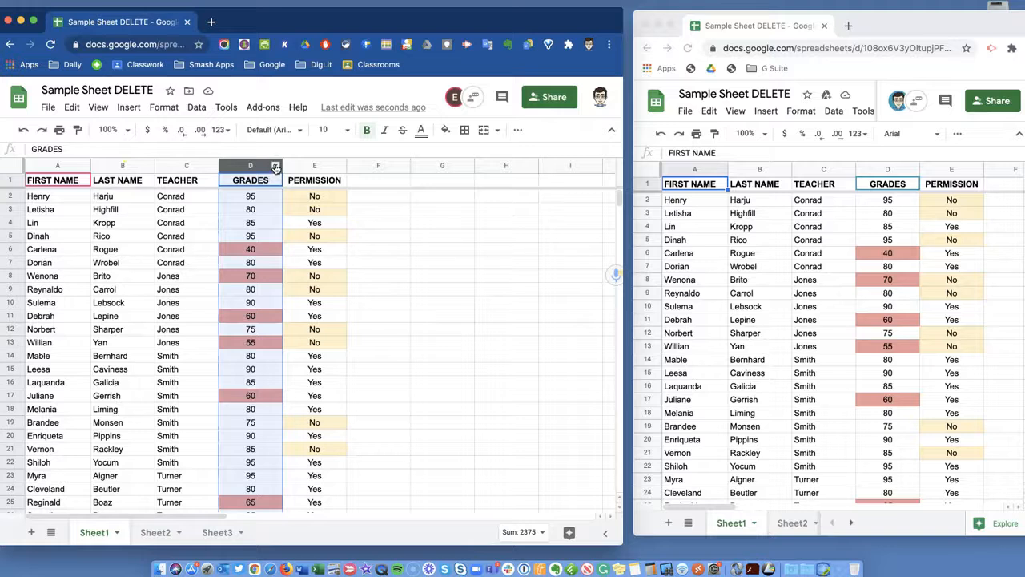
right_click(275, 167)
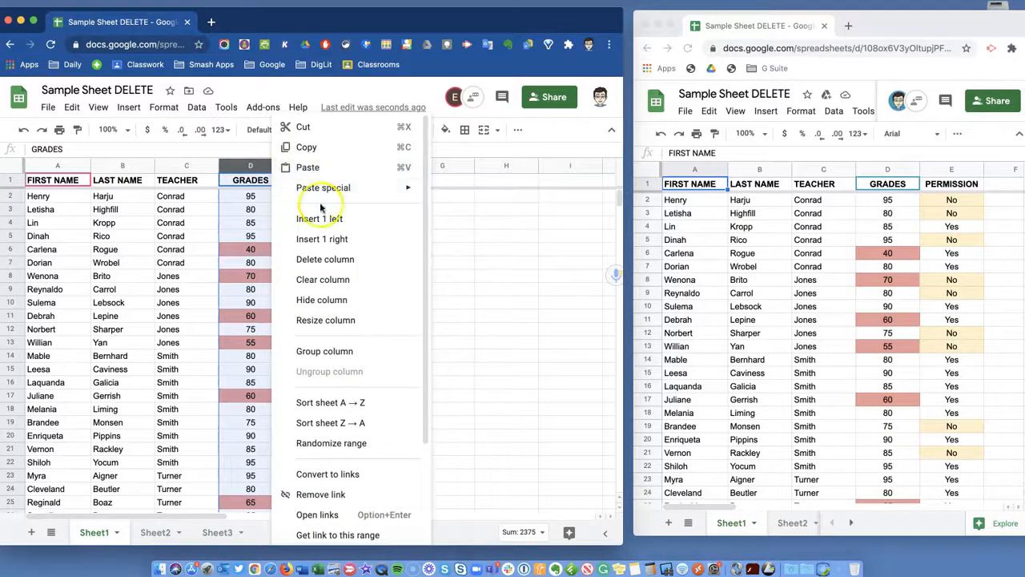
left_click(335, 402)
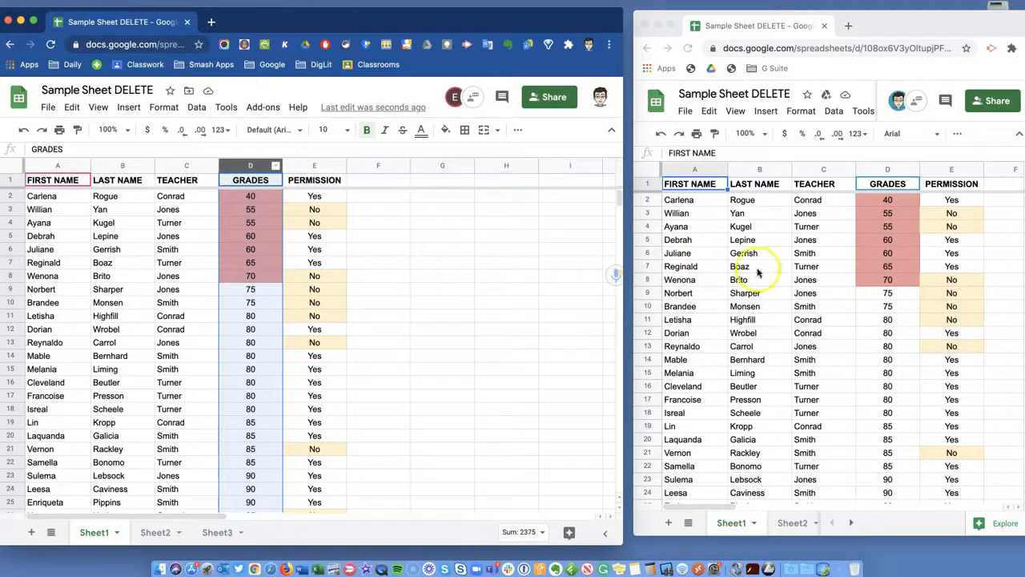
left_click(431, 319)
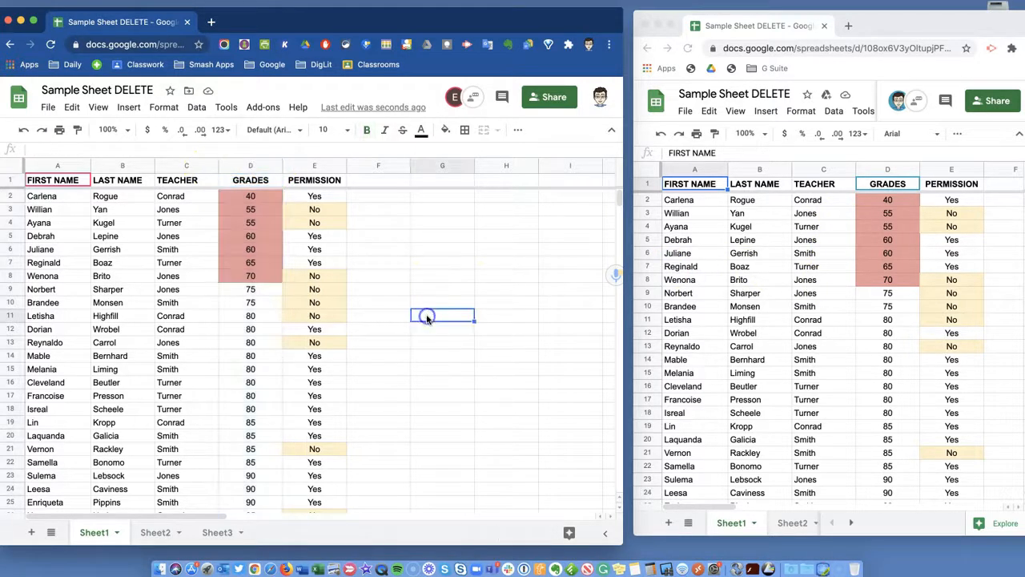
Re-sort the full range from GRADES order to TEACHER and then LAST NAME, both A to Z, treating the first row as a header
left_click(7, 169)
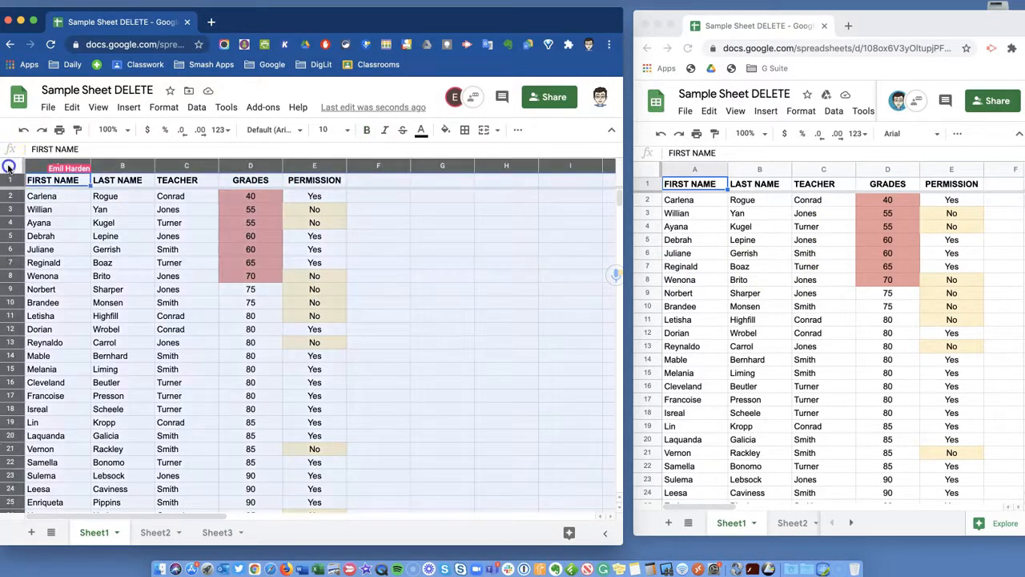
left_click(197, 107)
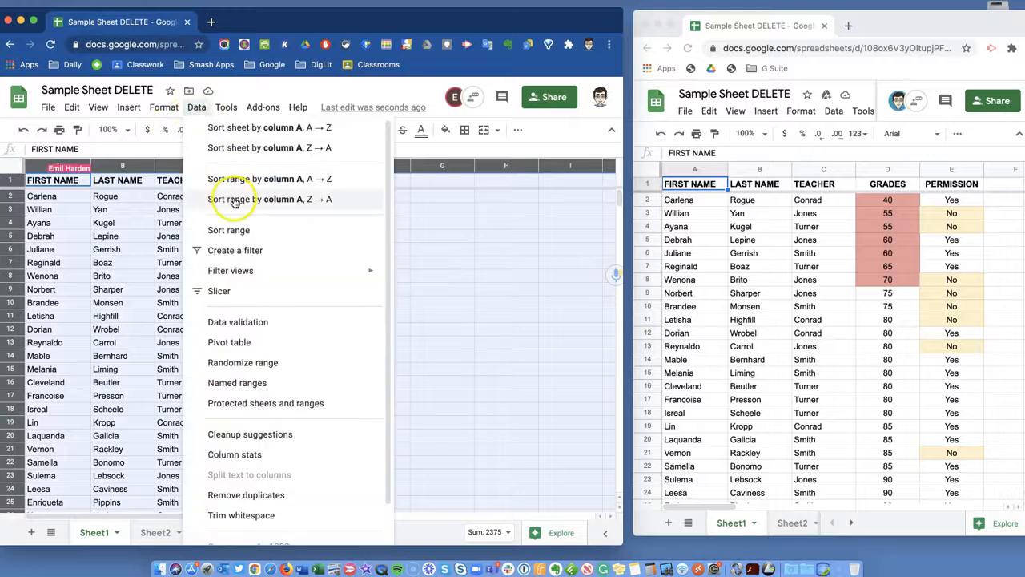
left_click(231, 230)
left_click(170, 263)
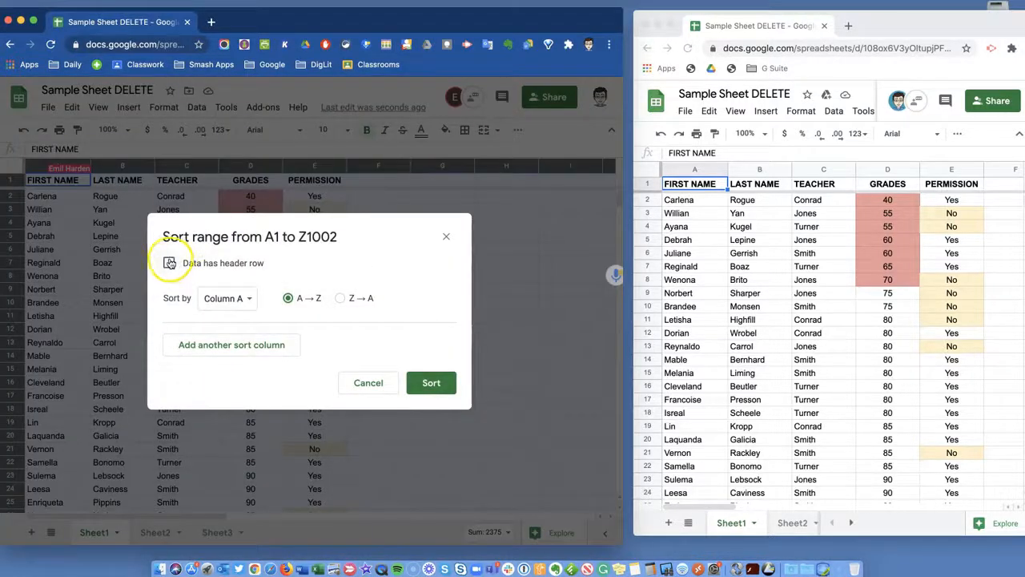
left_click(262, 298)
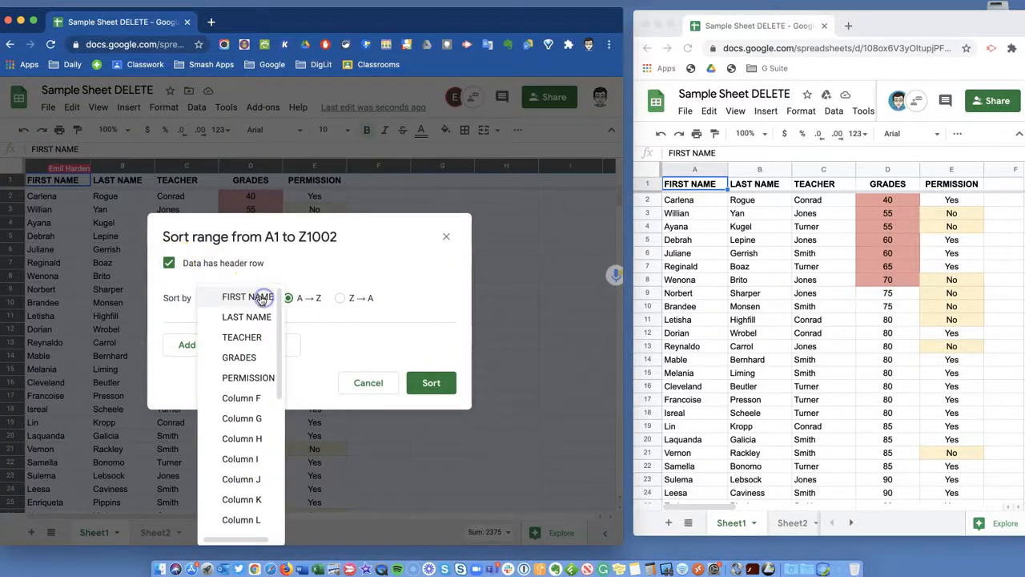
left_click(245, 337)
left_click(268, 345)
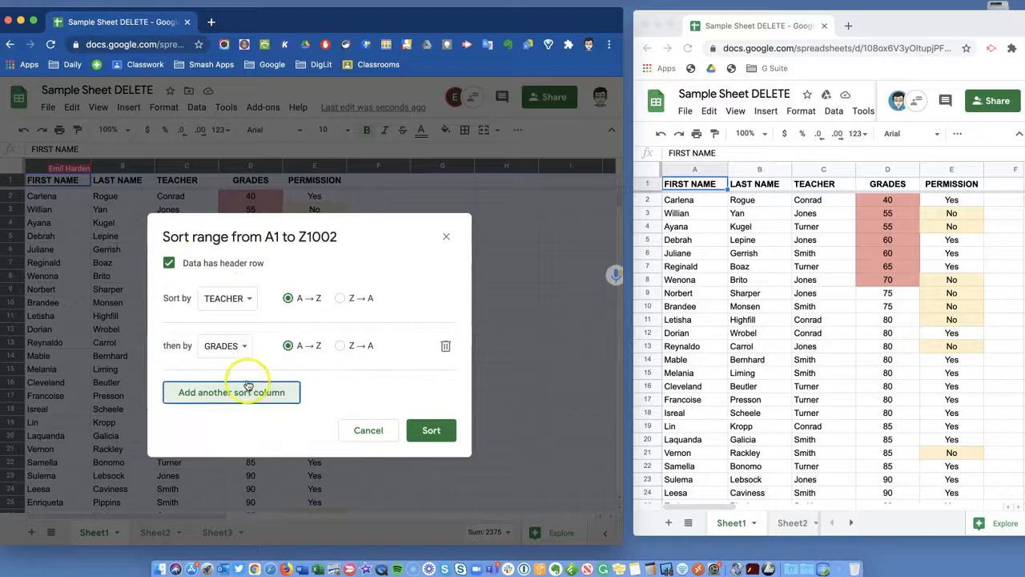
left_click(248, 345)
left_click(247, 303)
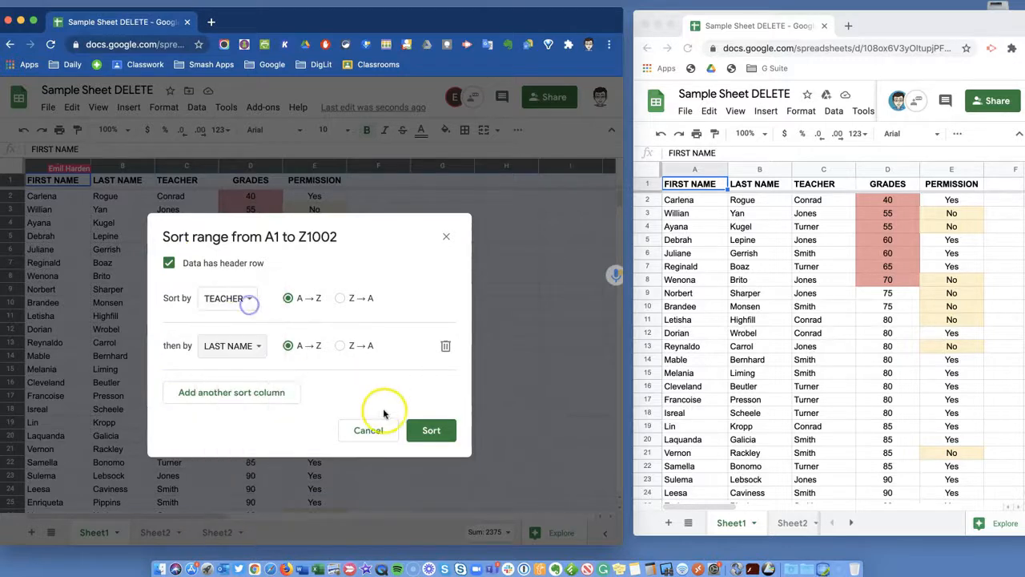
left_click(431, 431)
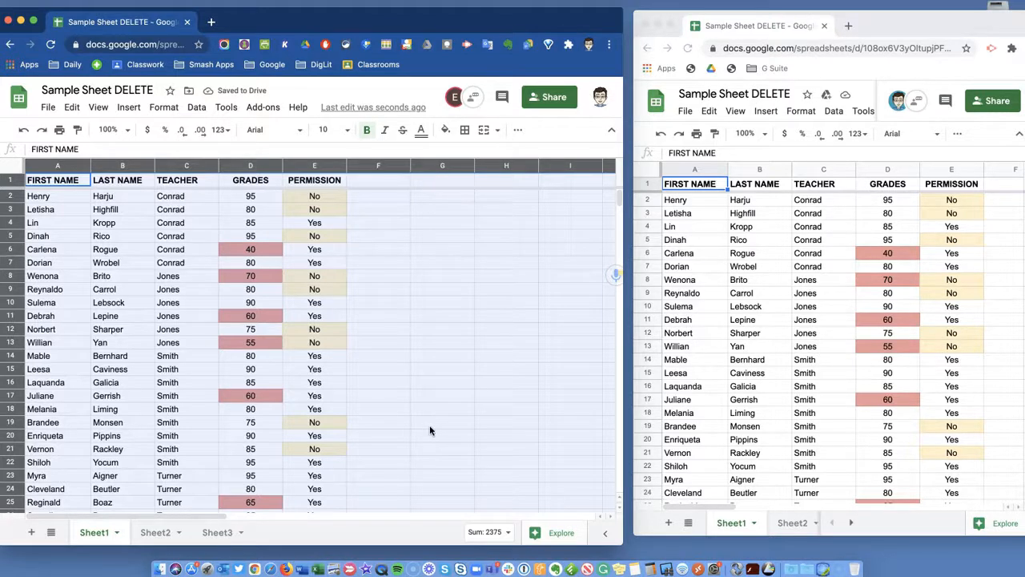
left_click(430, 429)
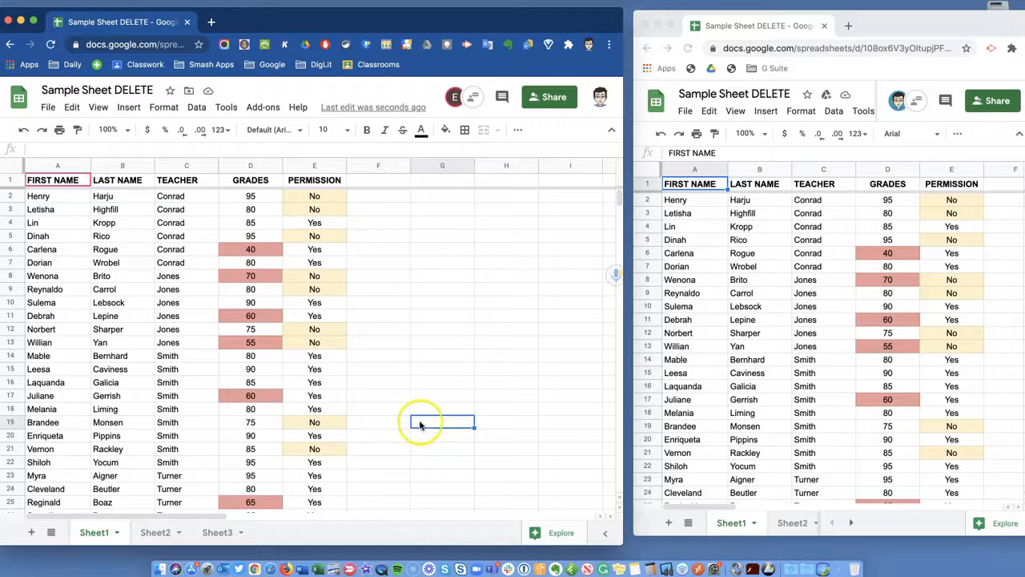
Create a new filter view covering the entire sheet
left_click(12, 168)
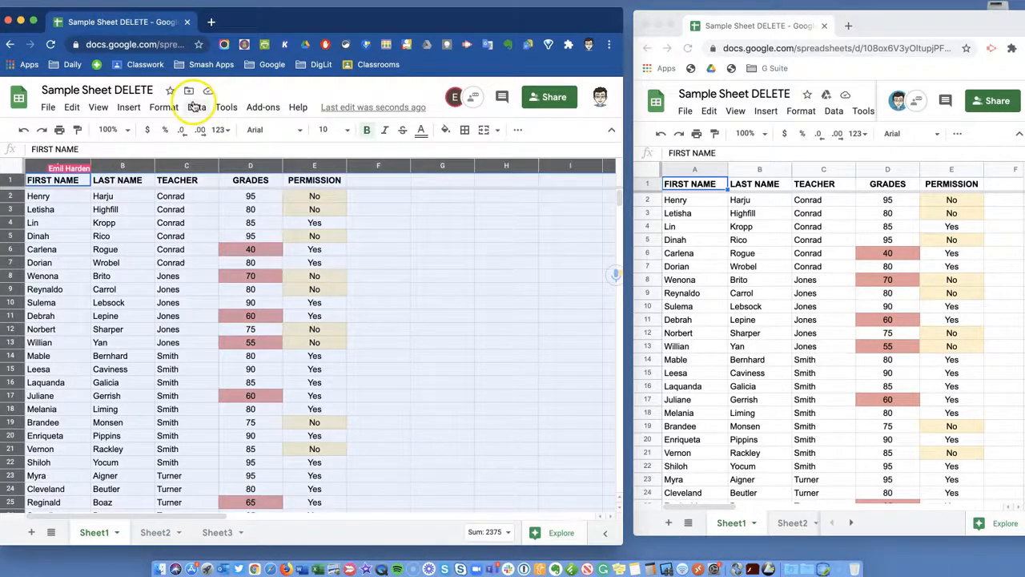
left_click(195, 107)
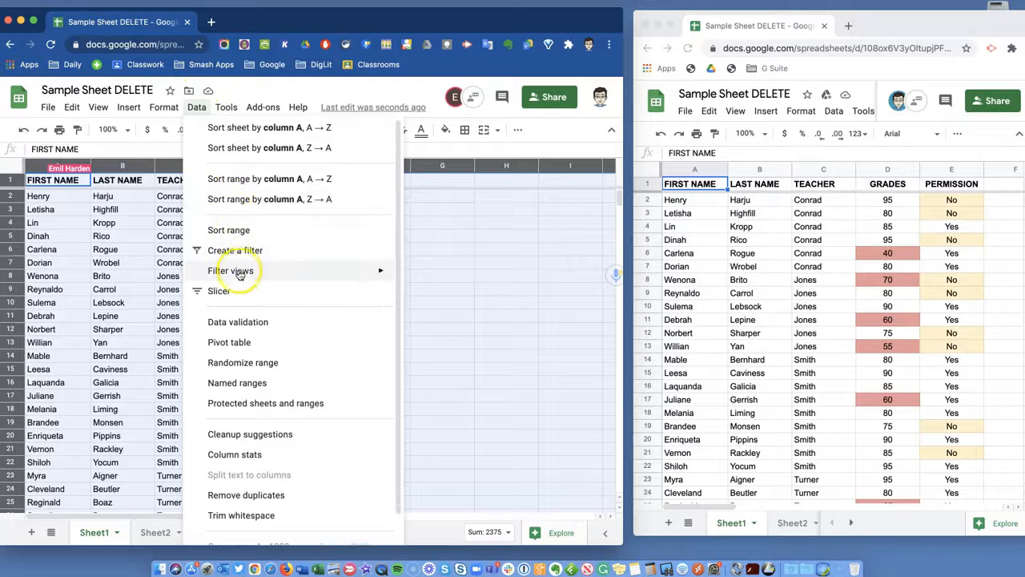
mouse_move(238, 276)
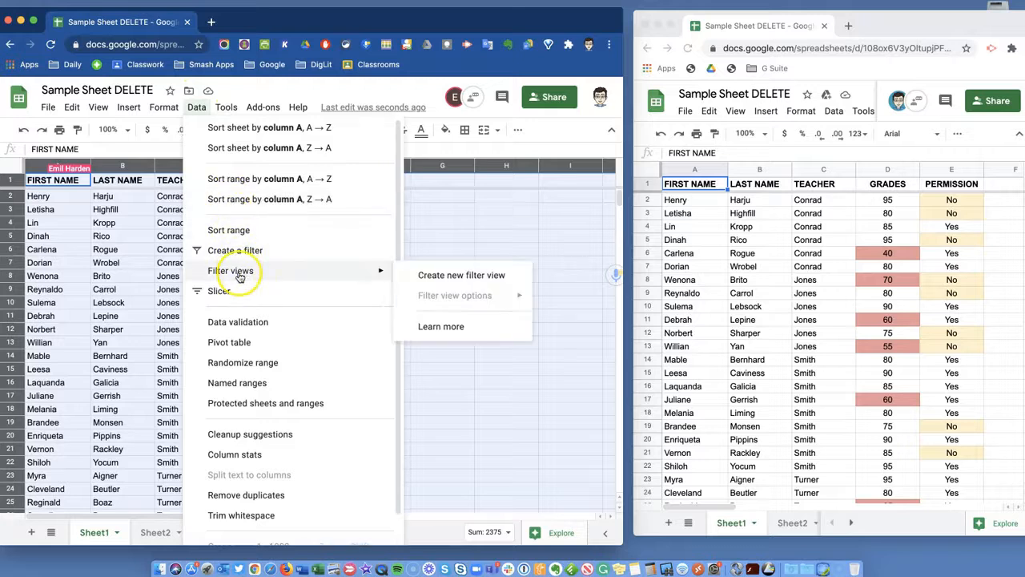
left_click(461, 276)
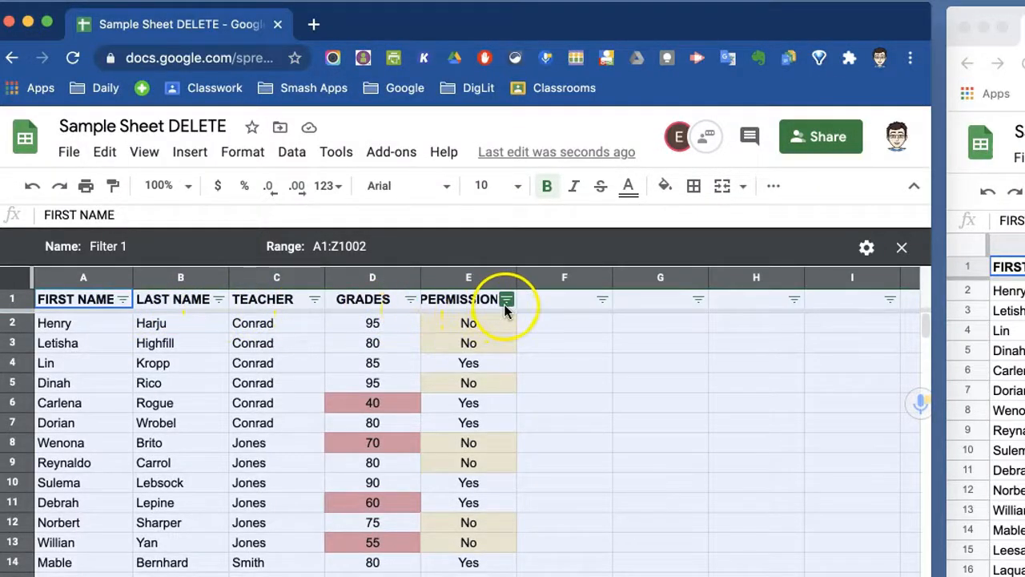
Sort the filter view by the LAST NAME column, A to Z, name it Last Name and close it
left_click(219, 301)
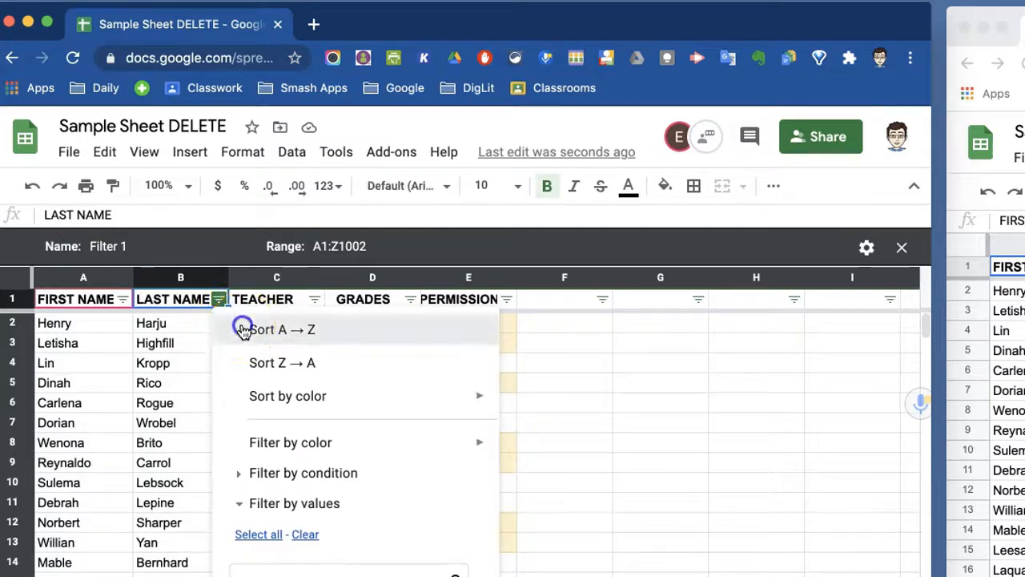
left_click(243, 329)
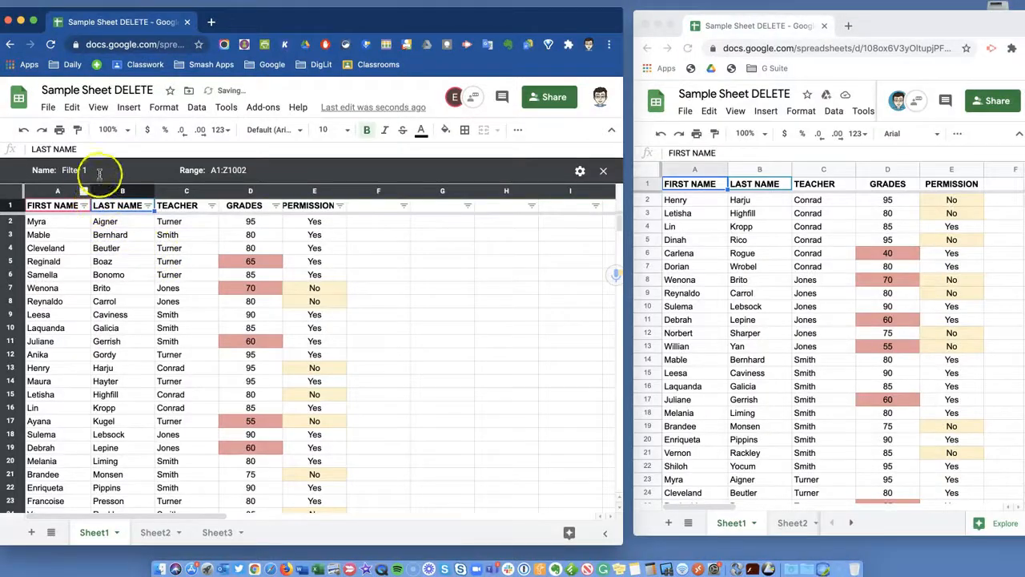
left_click(120, 246)
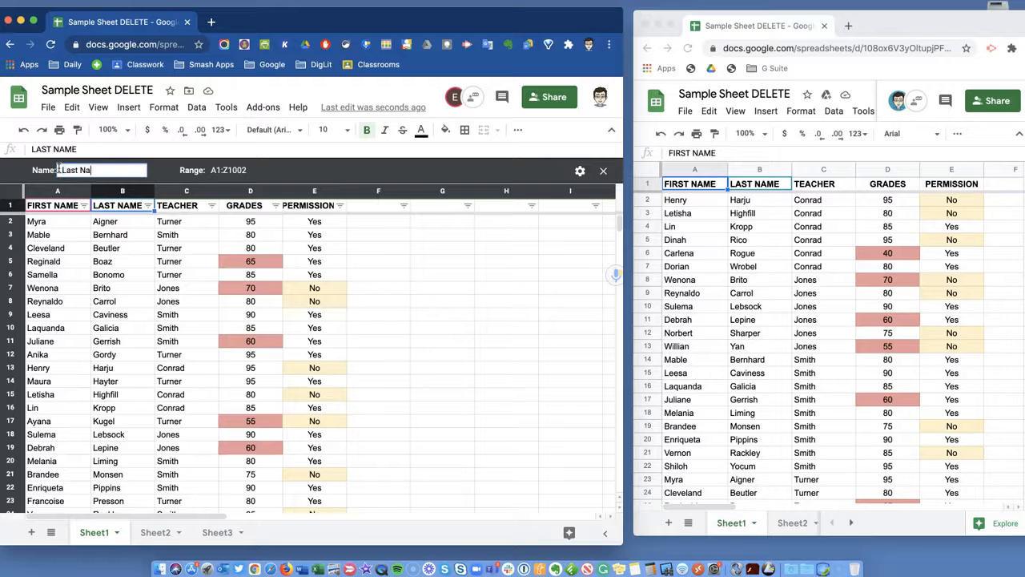
left_click(603, 171)
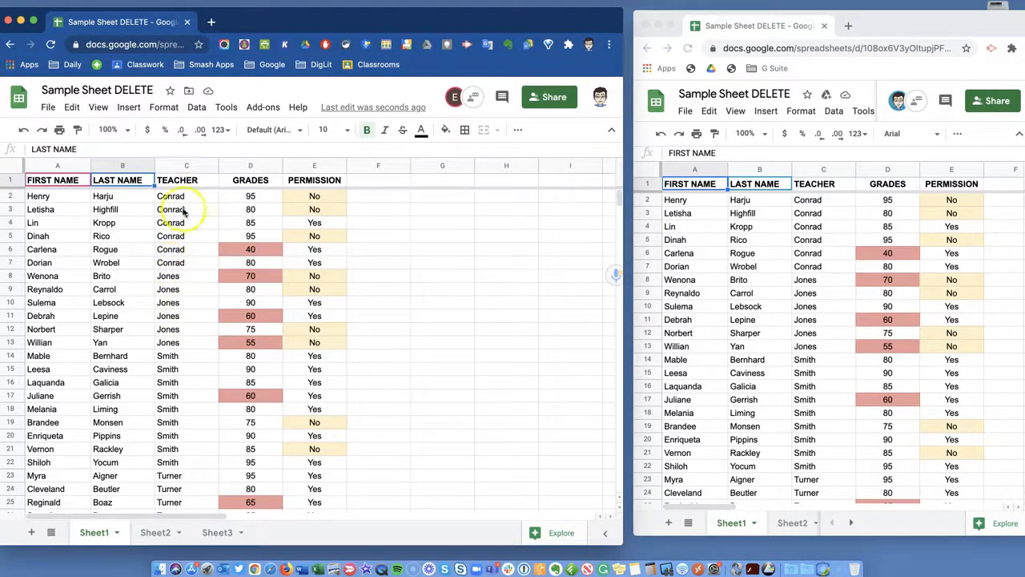
Reopen the saved Last Name filter view and look through its sorted student rows
left_click(165, 107)
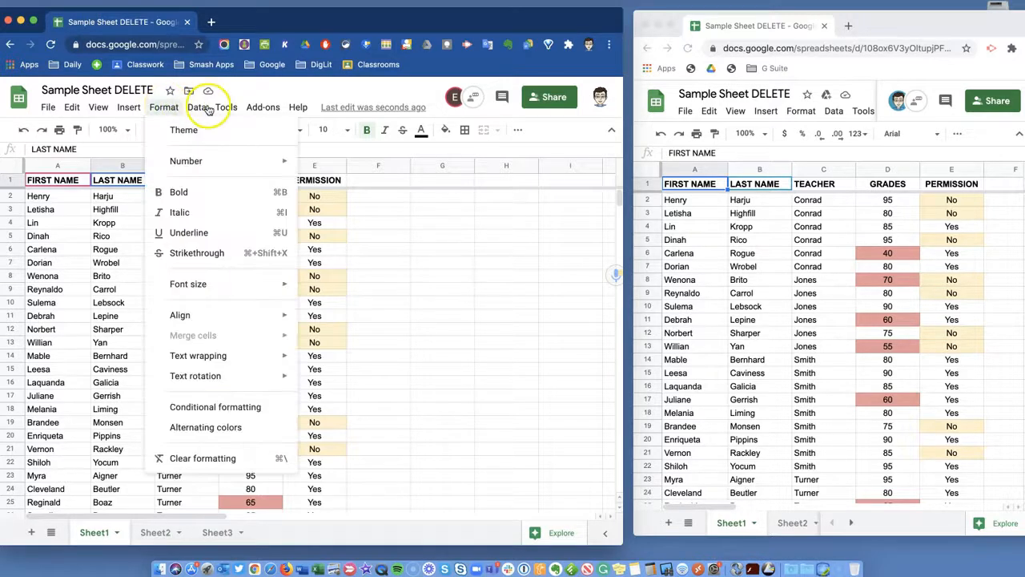
mouse_move(199, 106)
mouse_move(252, 221)
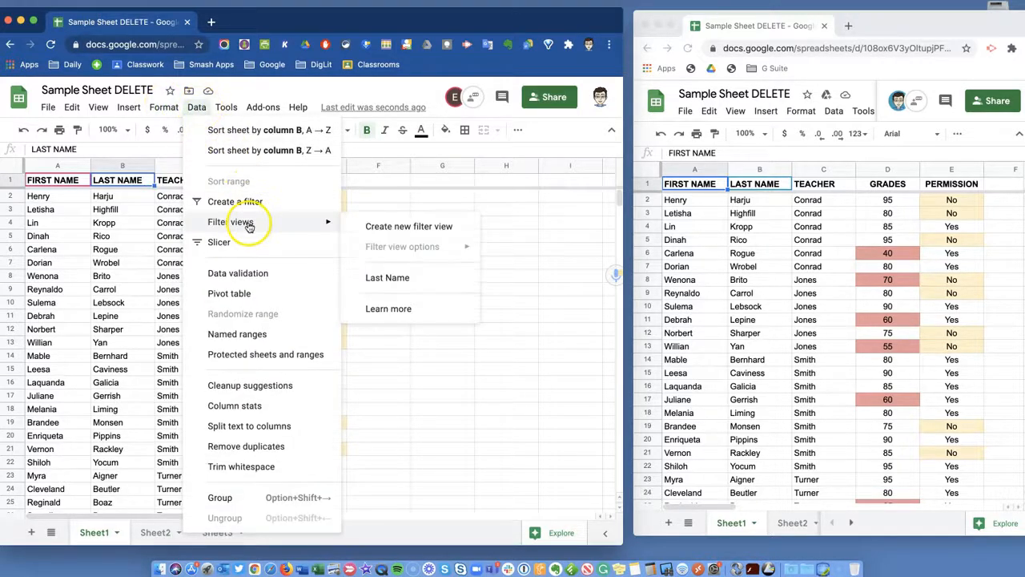
left_click(392, 279)
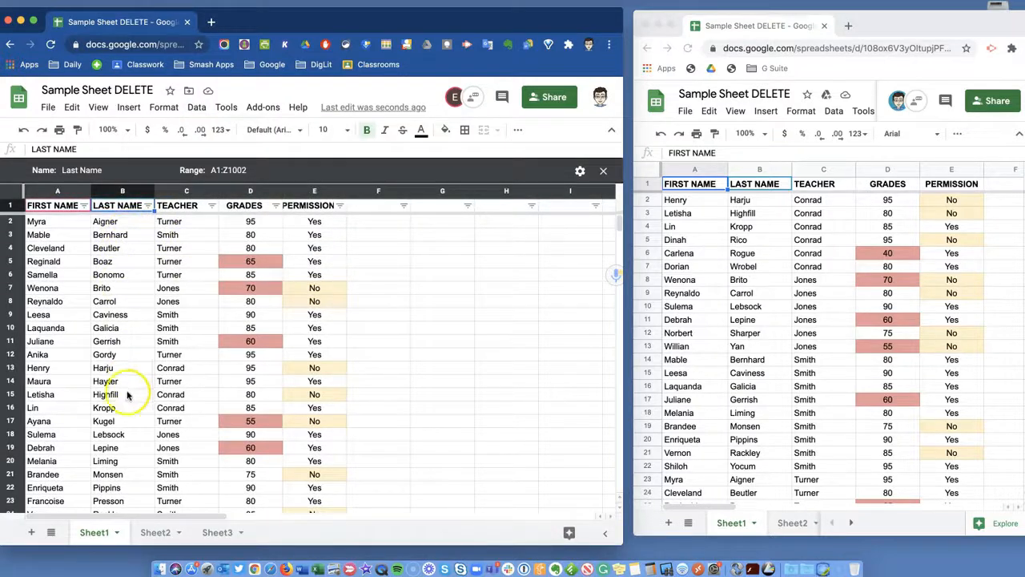
scroll(119, 419, "down", 3)
scroll(118, 424, "up", 3)
scroll(119, 425, "down", 3)
scroll(129, 417, "up", 3)
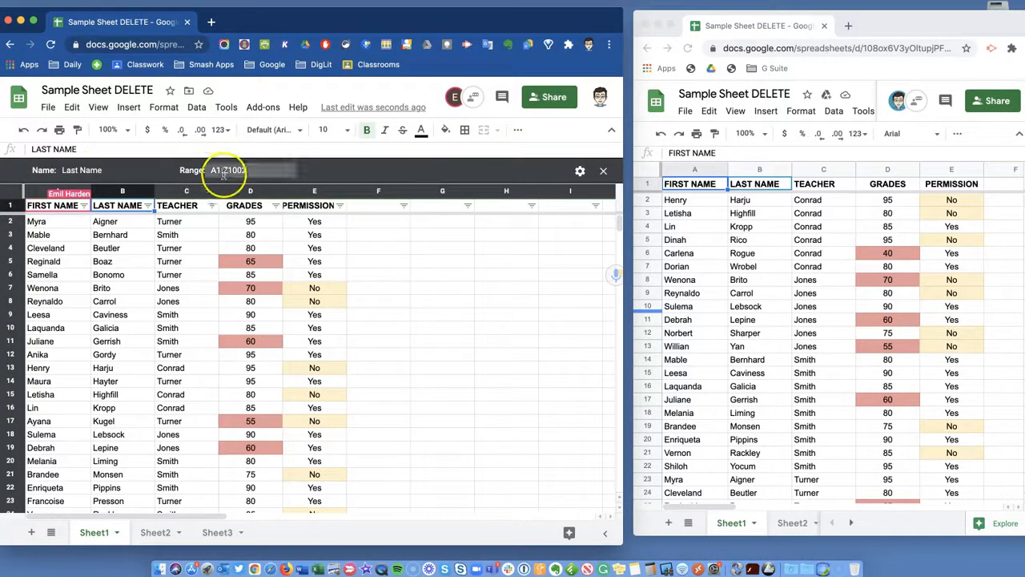
Examine the management options for the Last Name filter view, including Rename, Update Range, Duplicate and Delete, and close the view
left_click(580, 172)
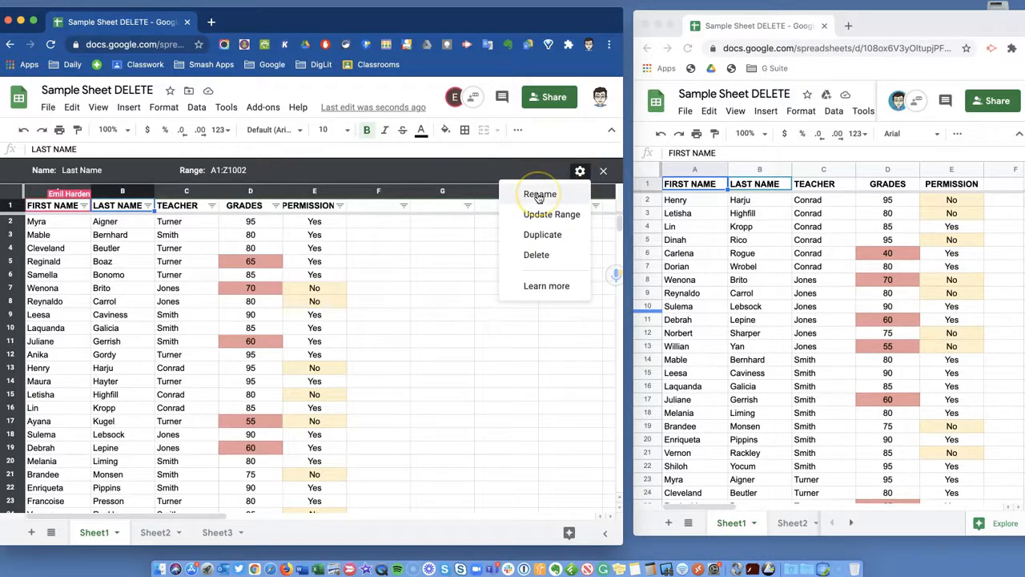
left_click(533, 257)
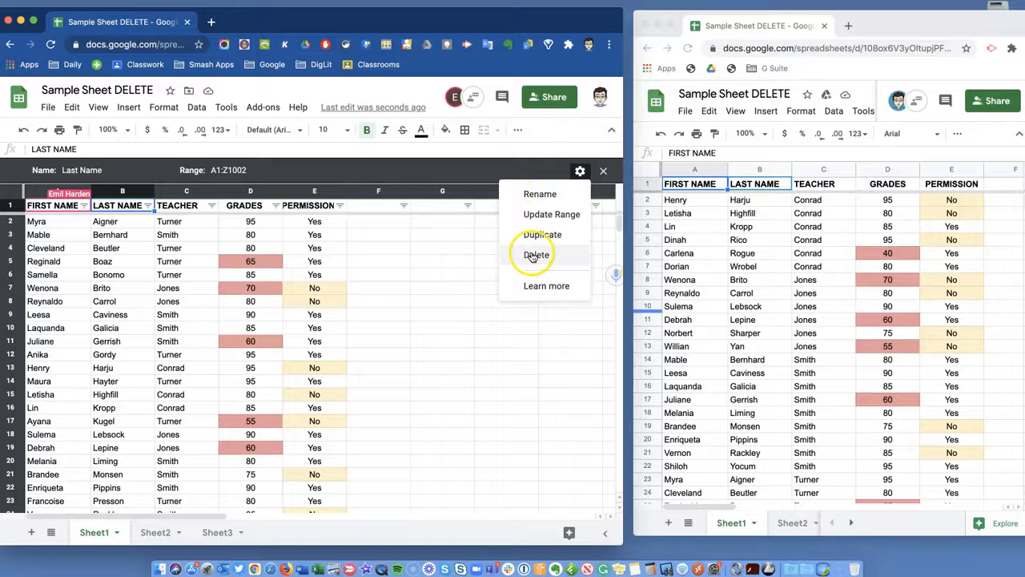
left_click(439, 233)
left_click(603, 172)
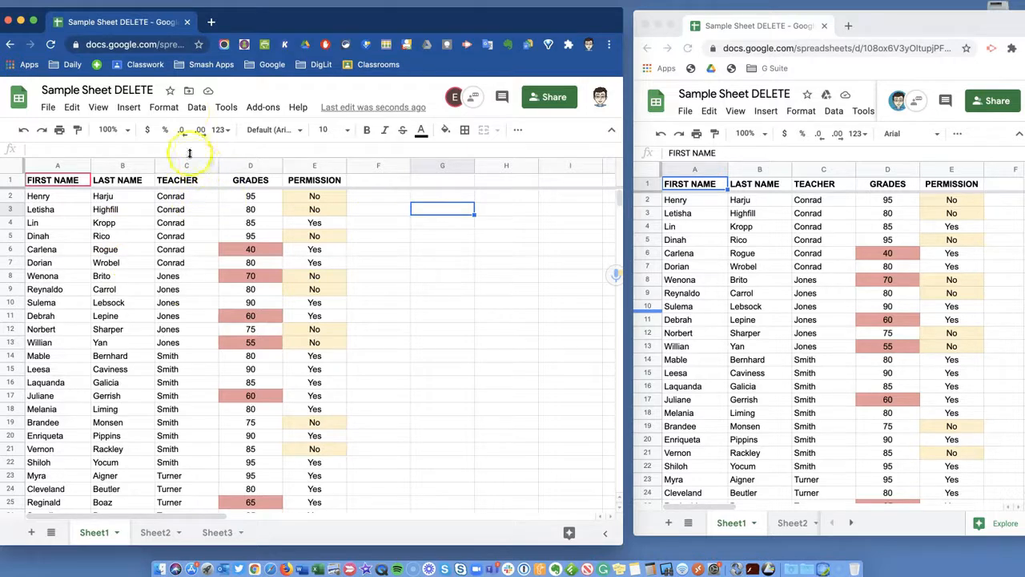
Create a new filter view with only the empty cell G3 selected, and close it
left_click(196, 108)
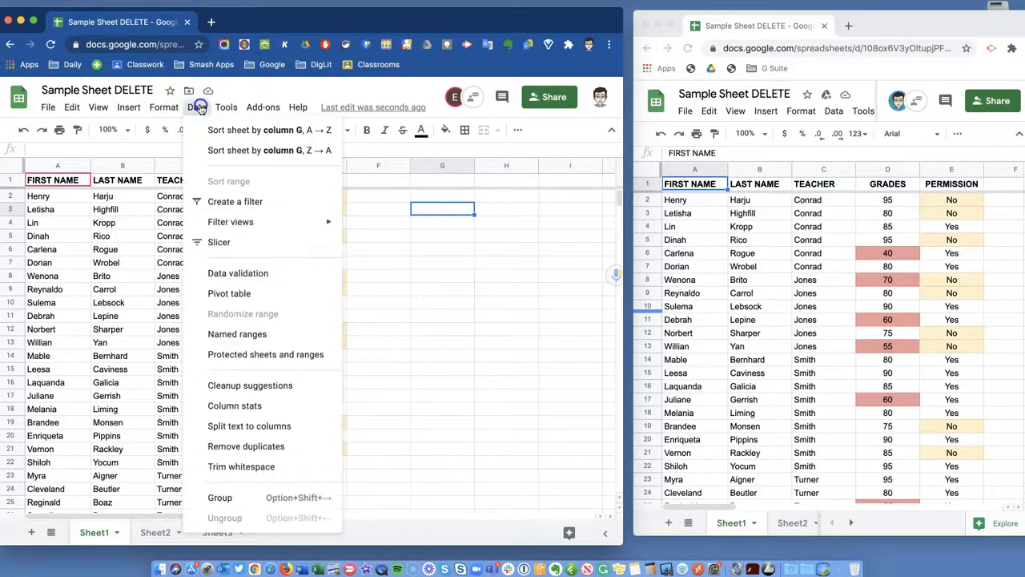
mouse_move(230, 221)
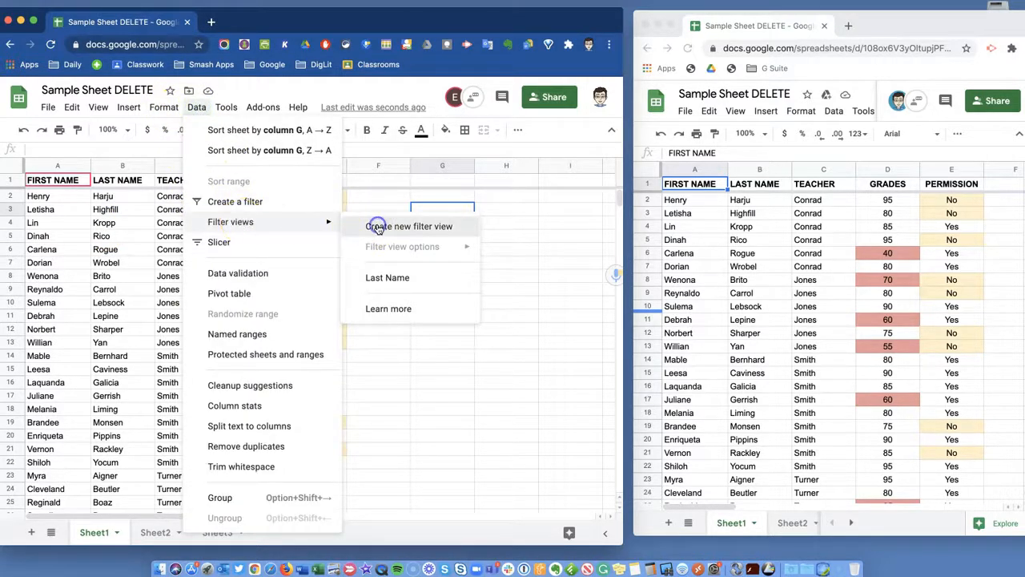
left_click(378, 225)
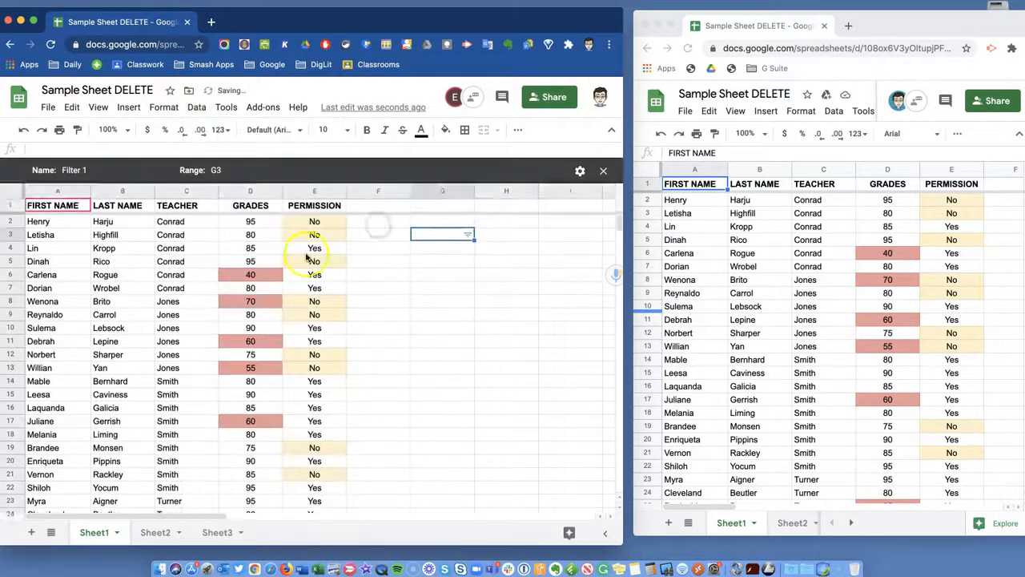
left_click(210, 208)
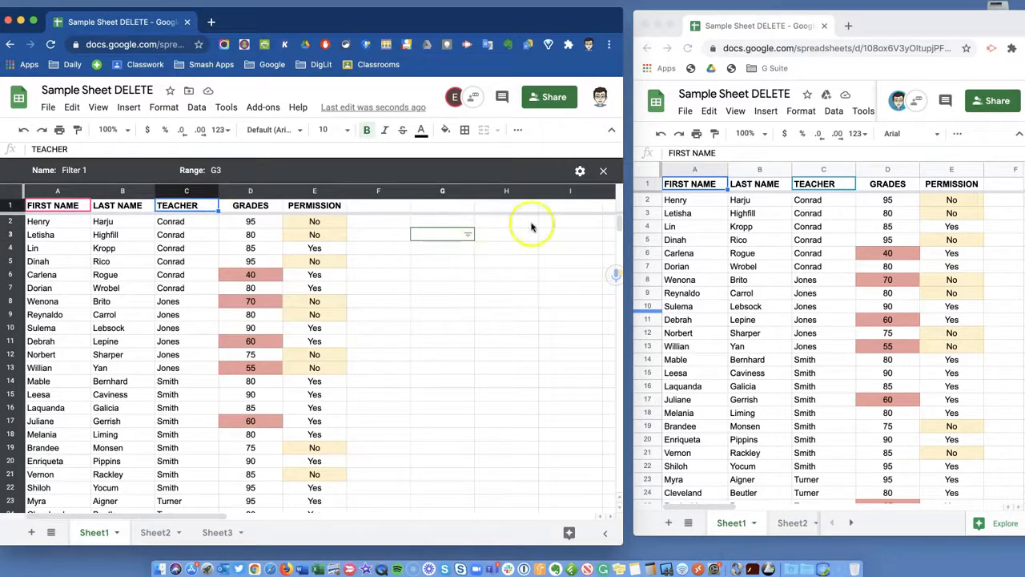
left_click(603, 171)
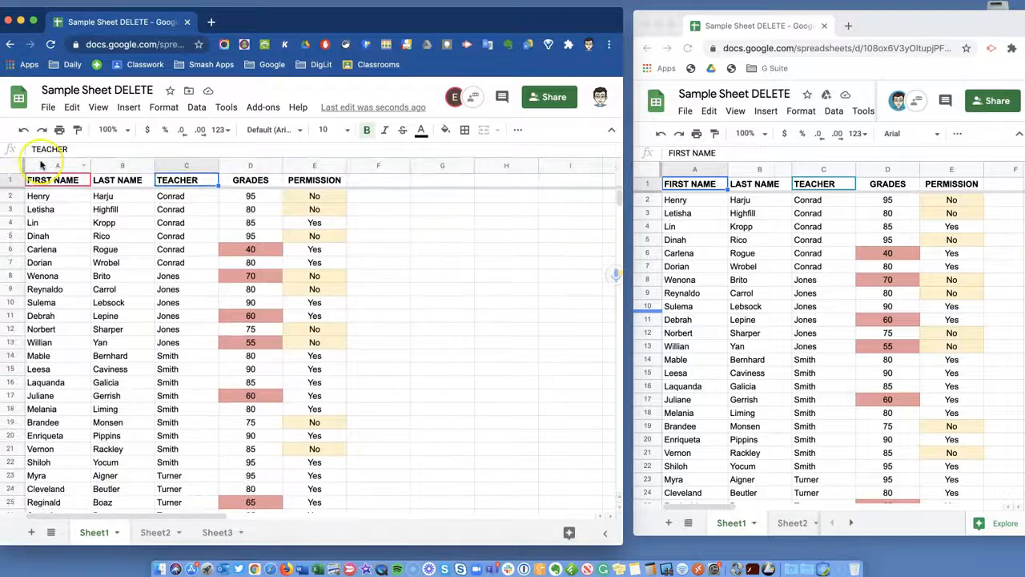
Create a new filter view covering the entire sheet and sort it by the TEACHER column, A to Z
left_click(11, 165)
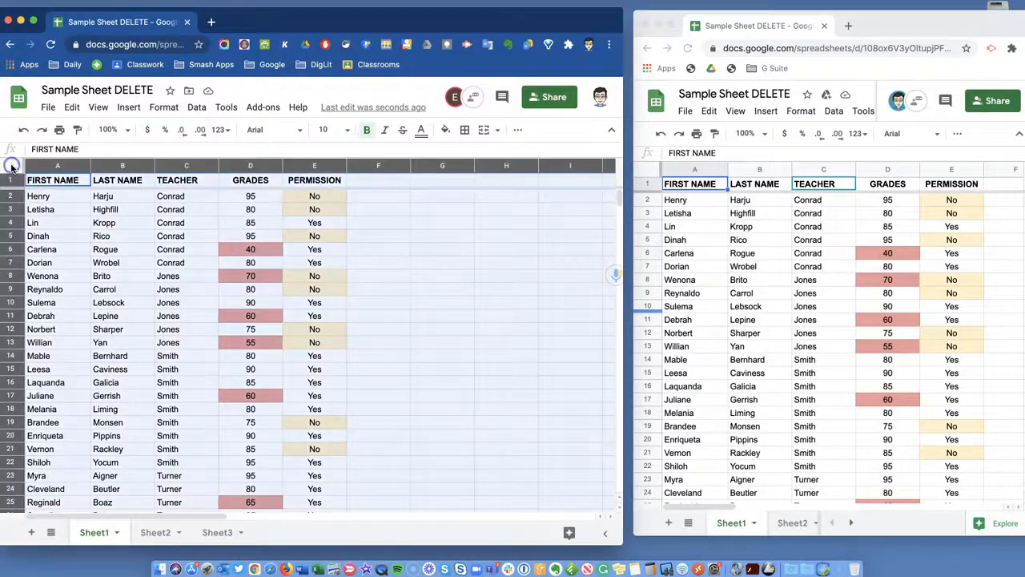
left_click(168, 107)
mouse_move(197, 108)
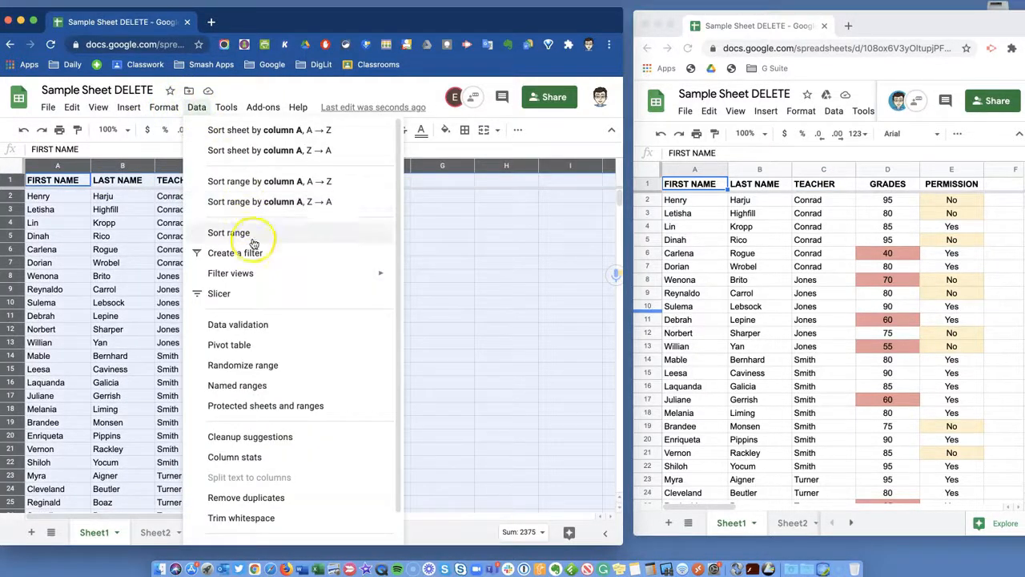
mouse_move(259, 273)
left_click(453, 280)
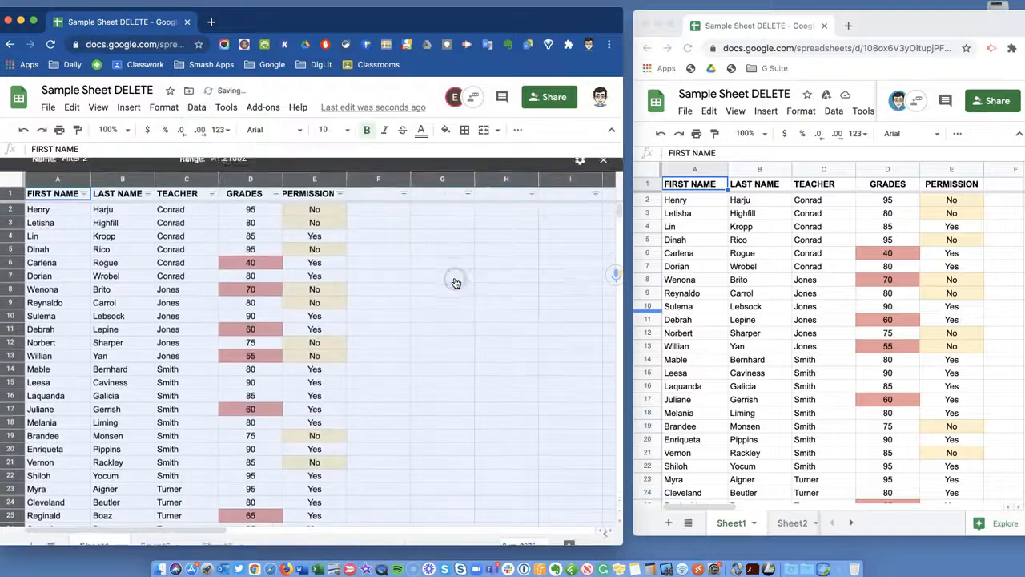
left_click(211, 205)
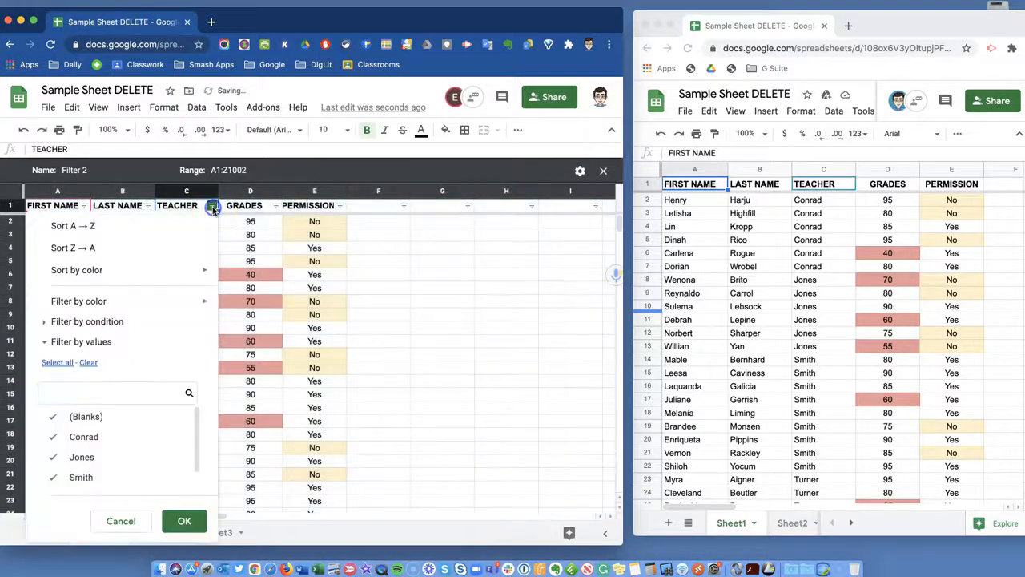
left_click(102, 232)
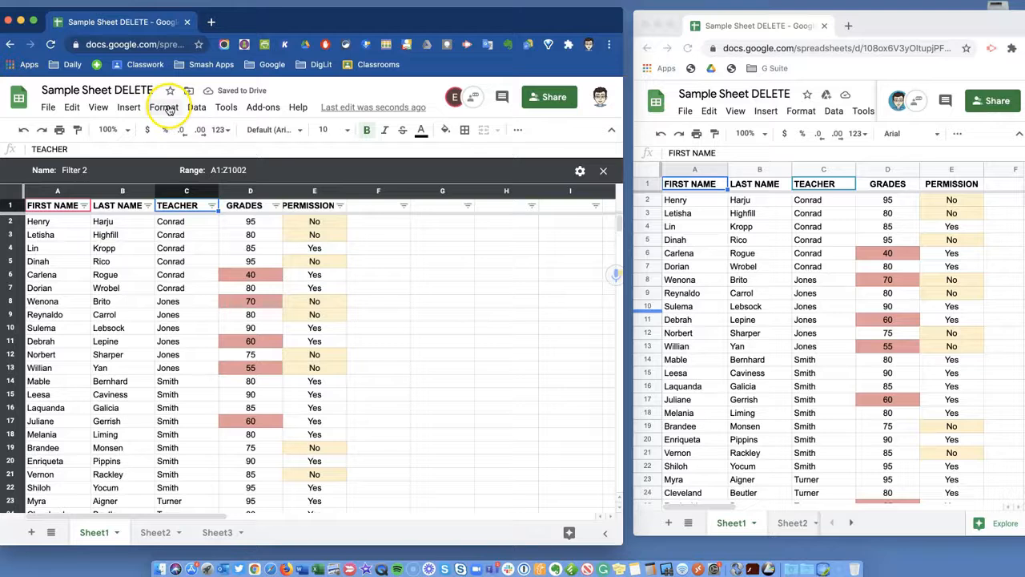
Rename the new filter view as Teacher and close it
left_click(91, 170)
left_click_drag(91, 170, 46, 162)
type("Teacher")
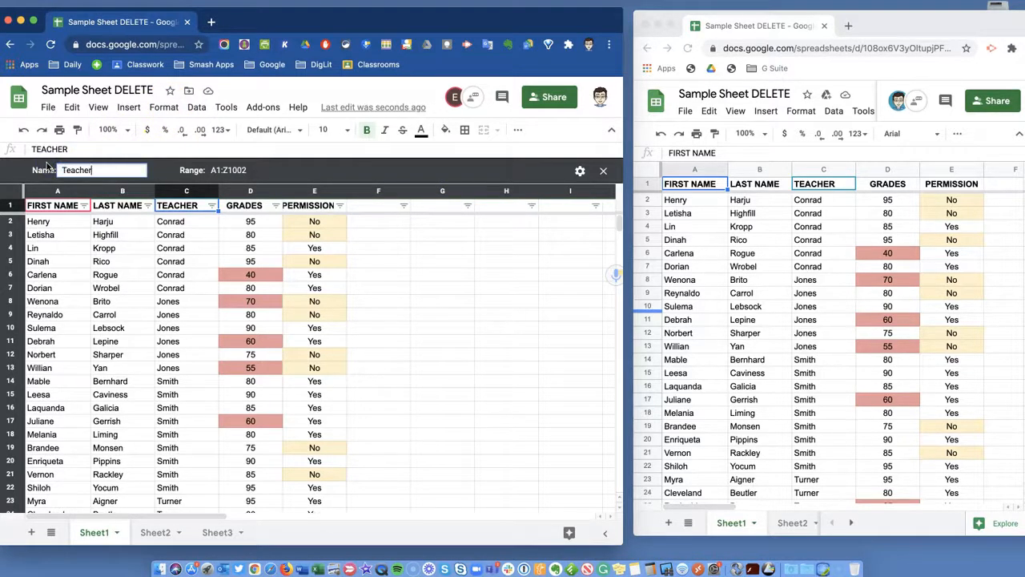
left_click(603, 171)
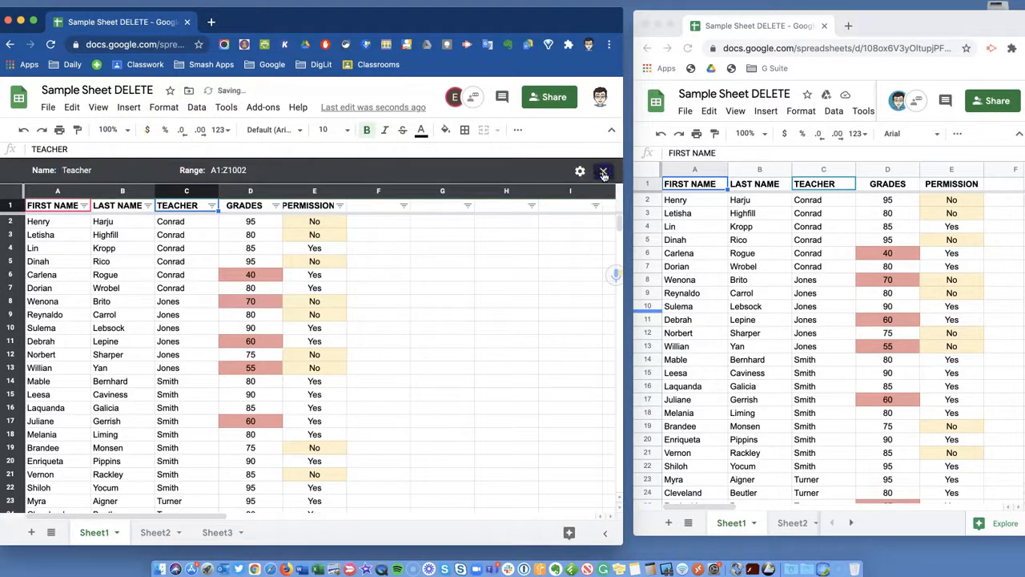
Open the stray Filter 1 filter view that covers only cell G3 and delete it
left_click(196, 107)
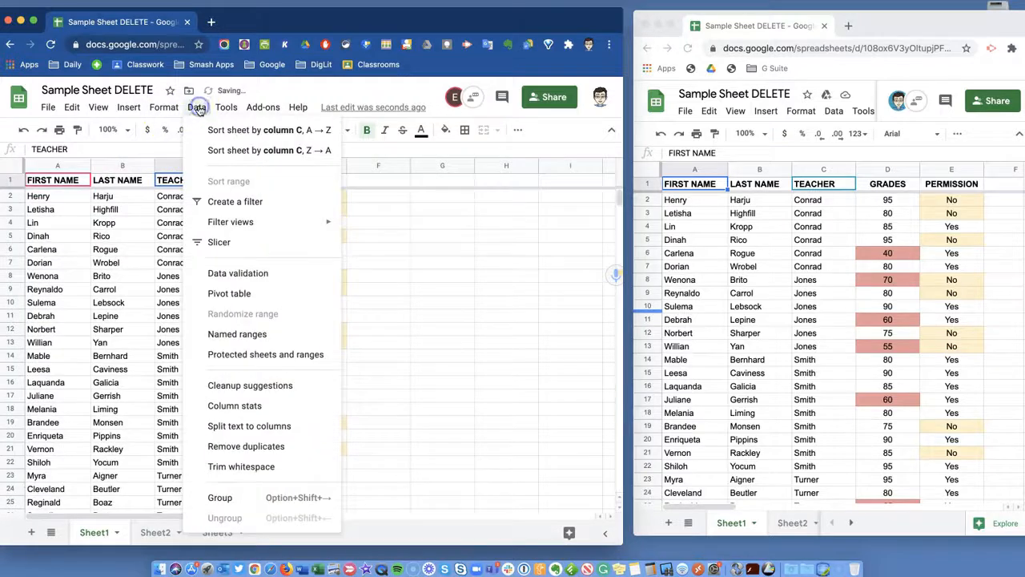
mouse_move(251, 223)
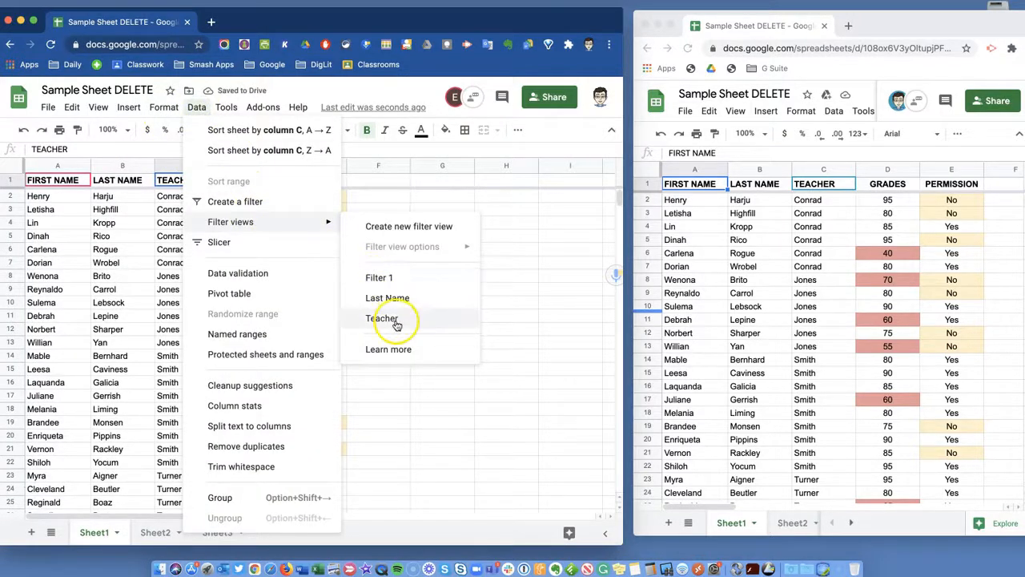
left_click(398, 277)
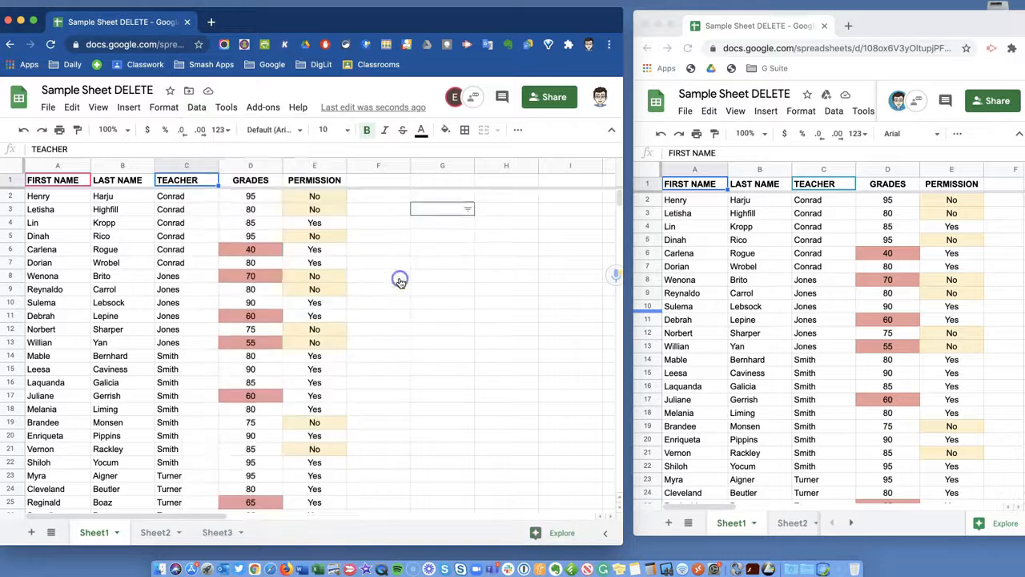
left_click(580, 171)
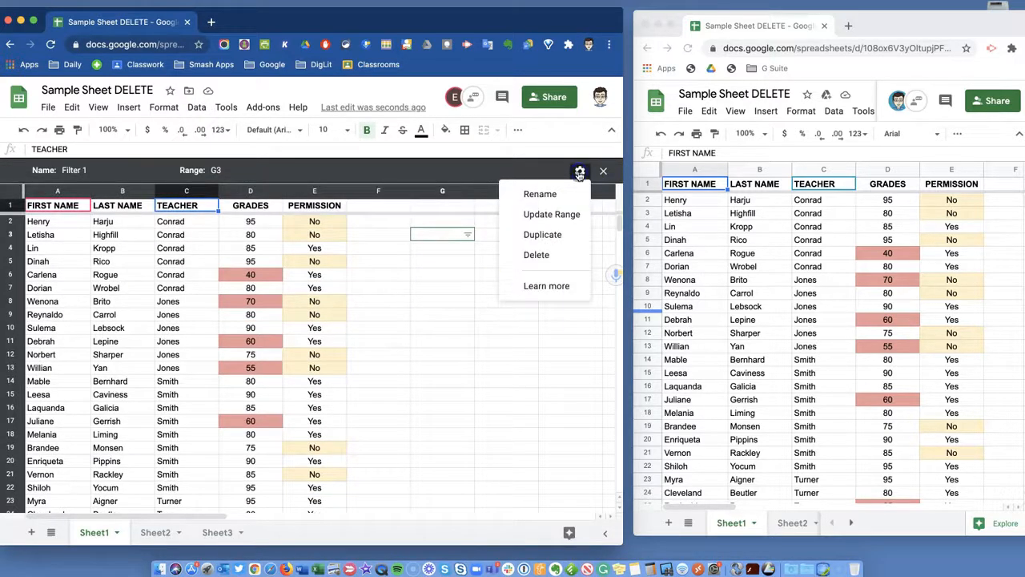
left_click(541, 254)
left_click(479, 316)
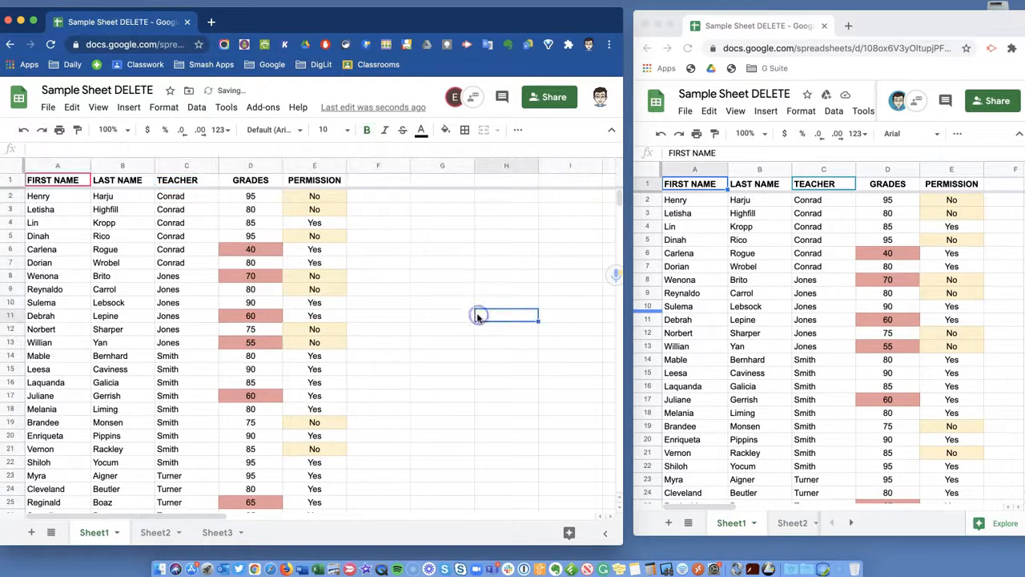
left_click(196, 107)
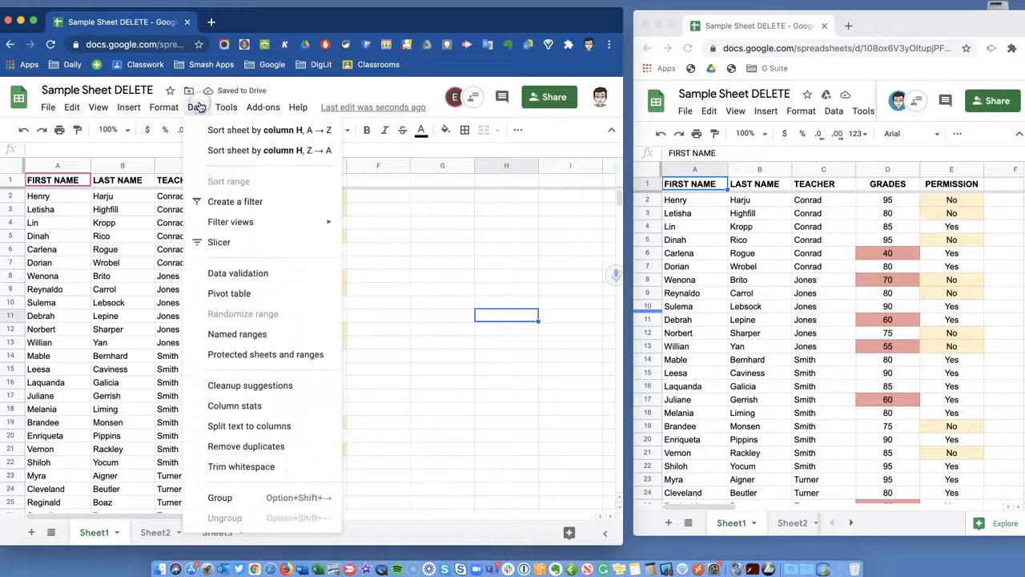
mouse_move(224, 107)
left_click(479, 209)
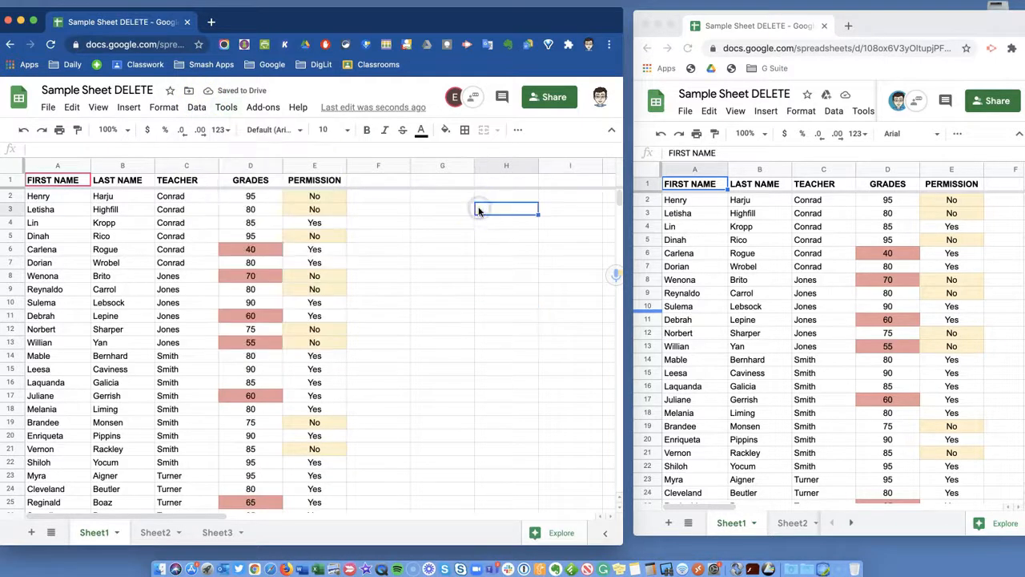
Switch to the collaborator's browser window, open the shared Last Name filter view there to view it, and close it
left_click(929, 58)
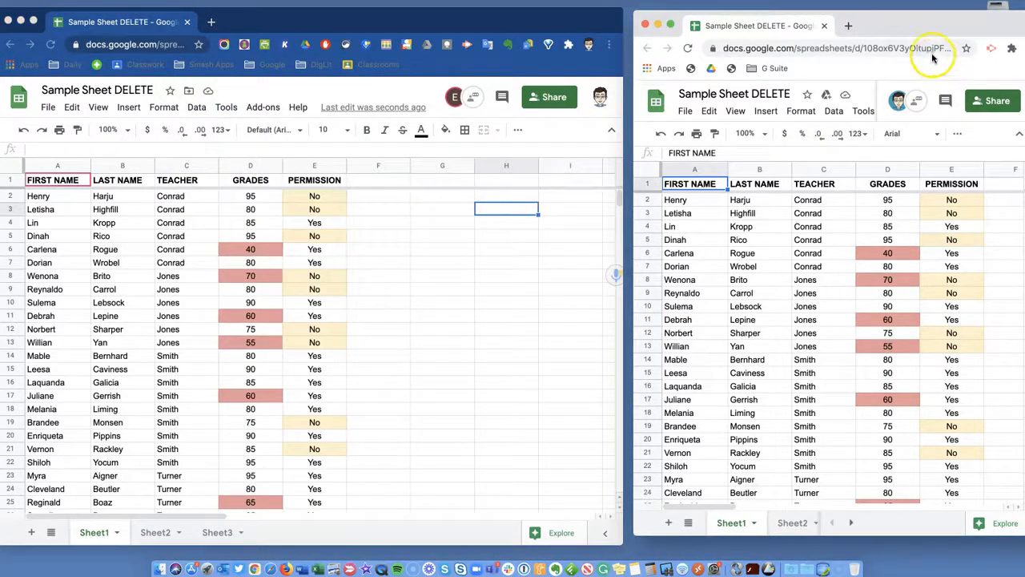
left_click(838, 111)
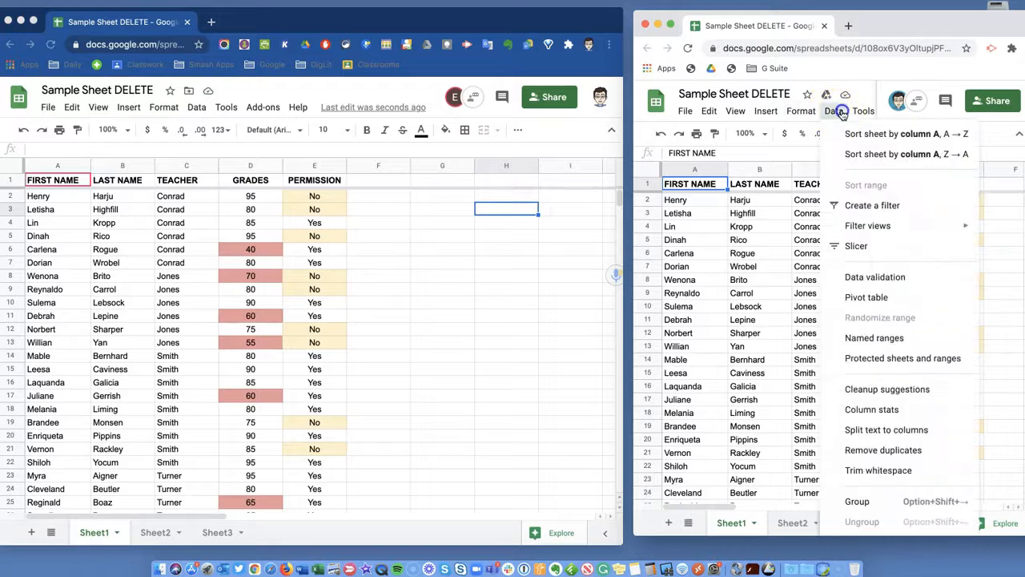
mouse_move(879, 222)
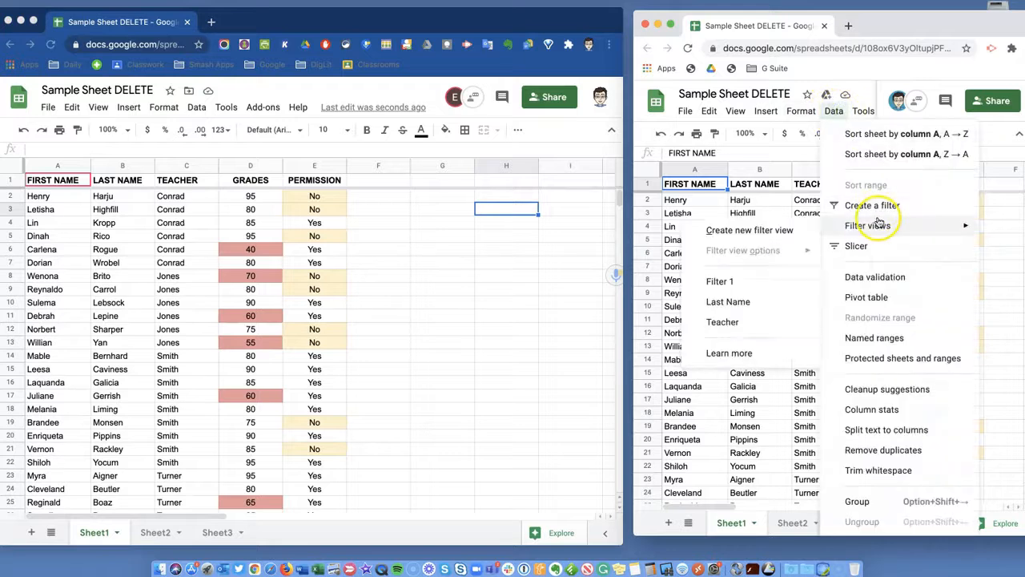
left_click(741, 304)
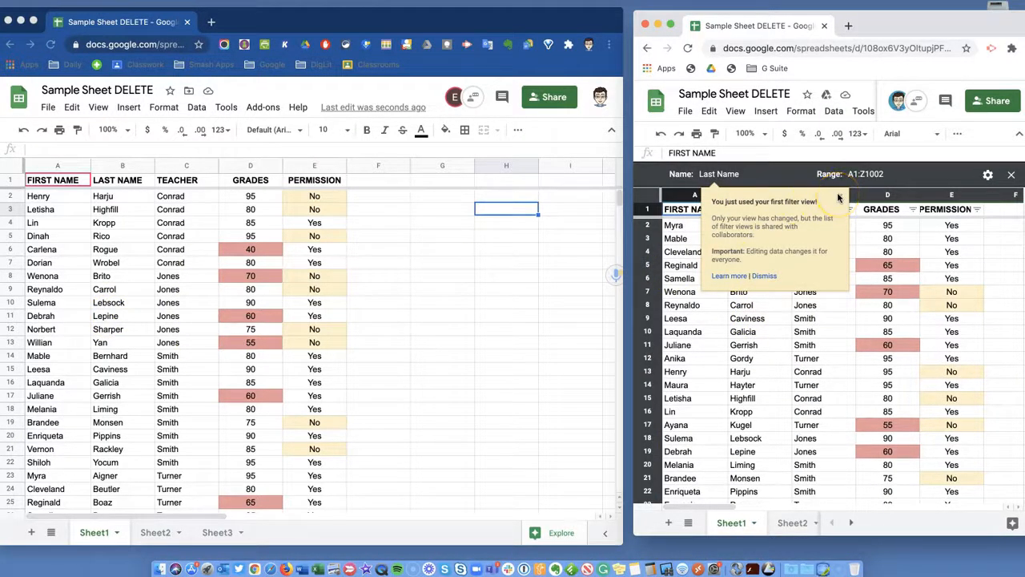
left_click(1011, 174)
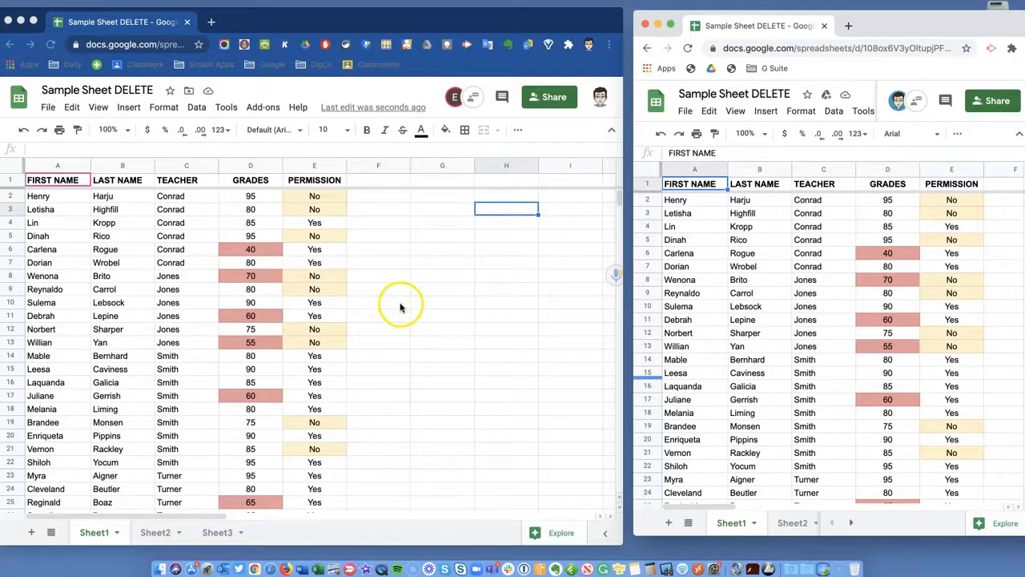
Return to the sheet owner's window and examine the sort and filter commands and the list of saved filter views
left_click(195, 107)
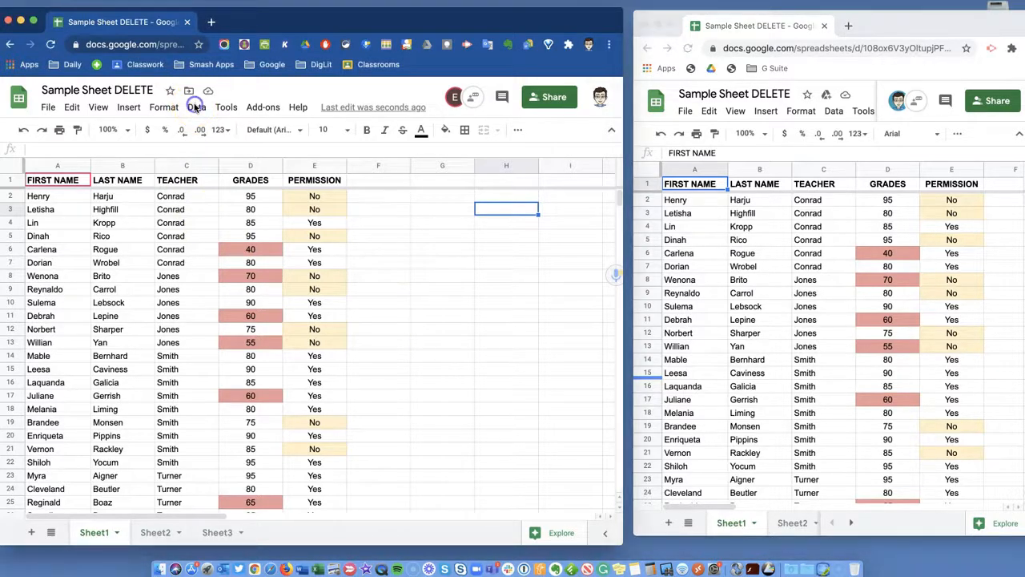
left_click(195, 107)
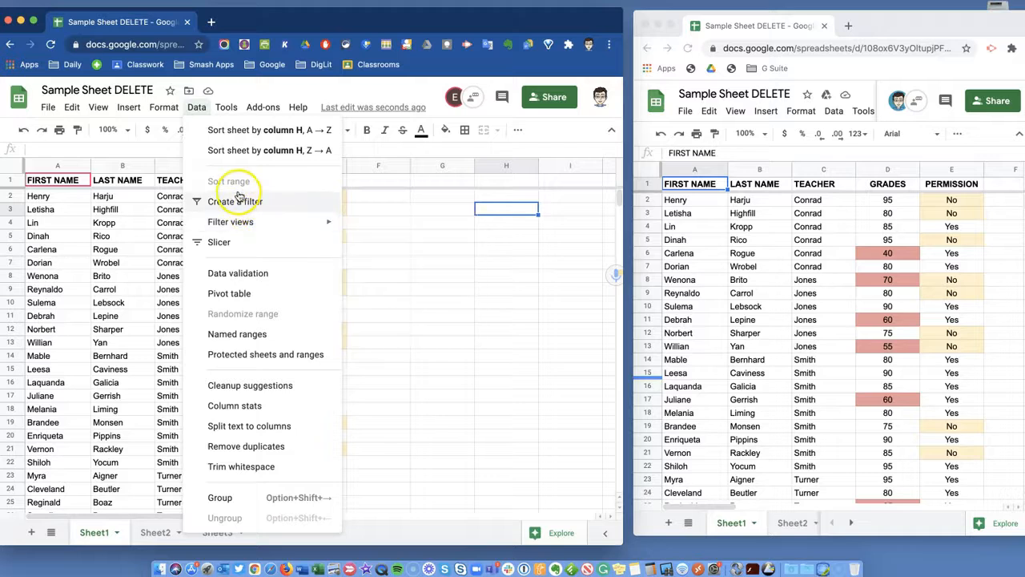
left_click(422, 223)
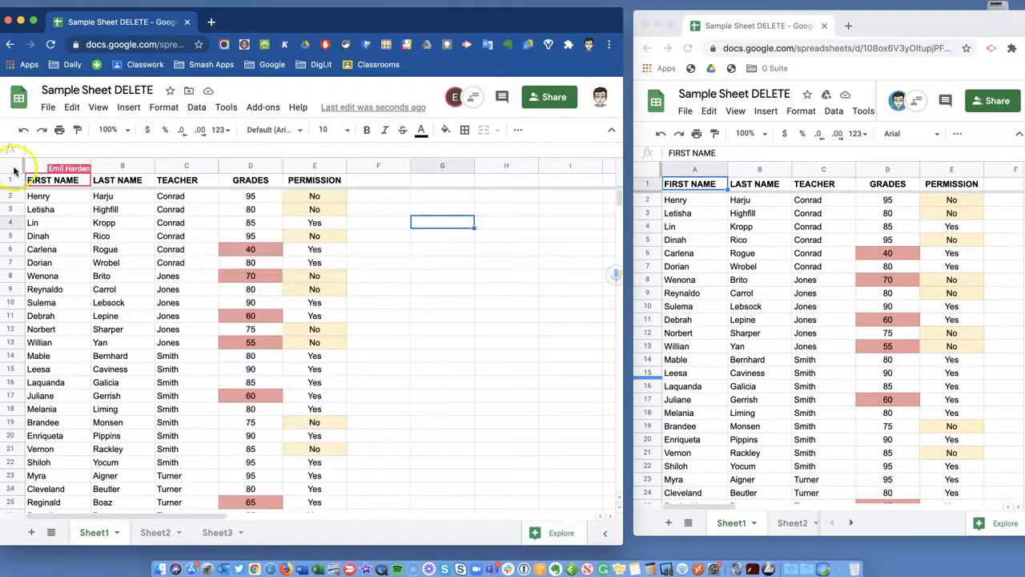
left_click(12, 167)
left_click(196, 107)
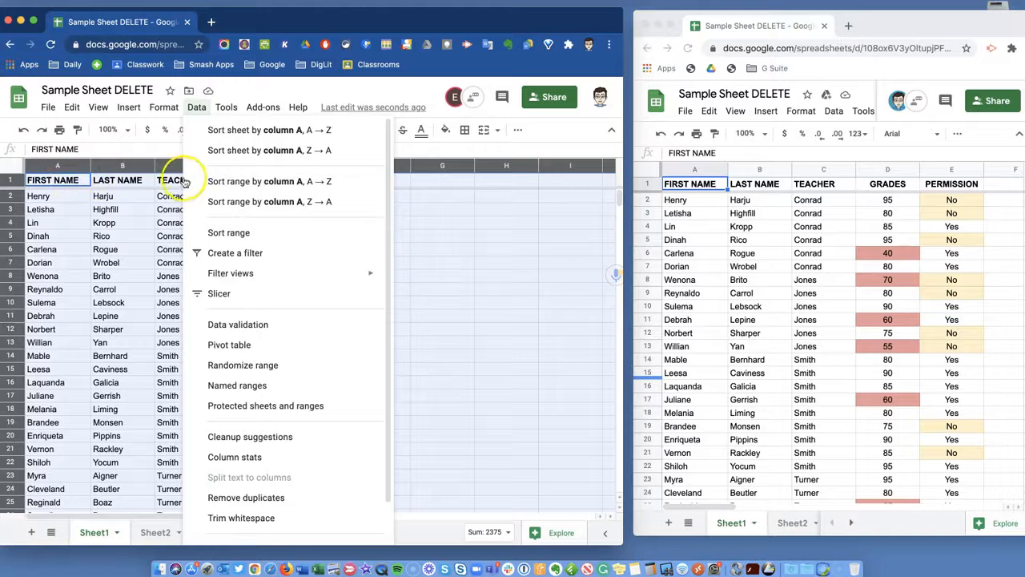
left_click(486, 262)
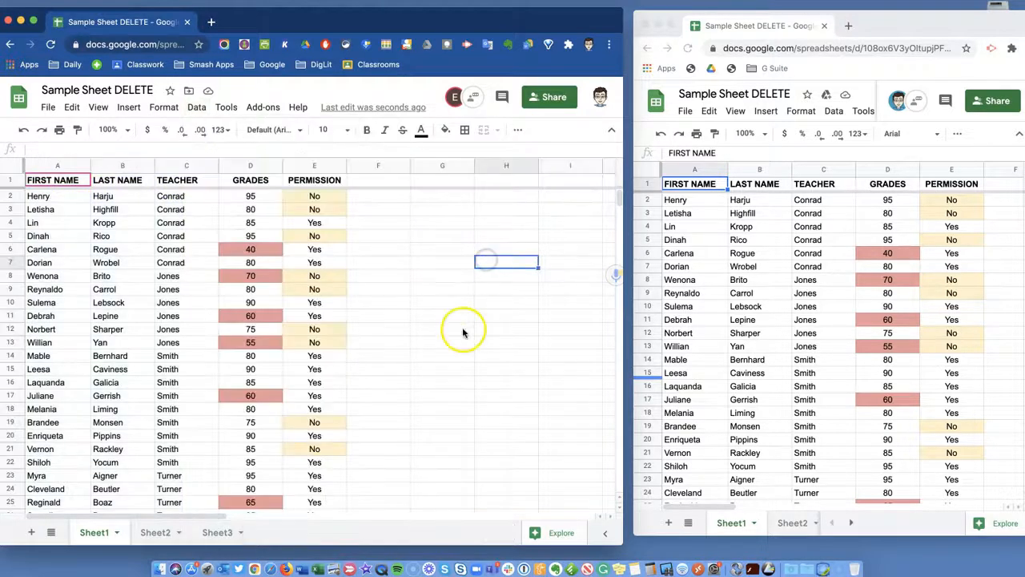
left_click(197, 107)
mouse_move(261, 225)
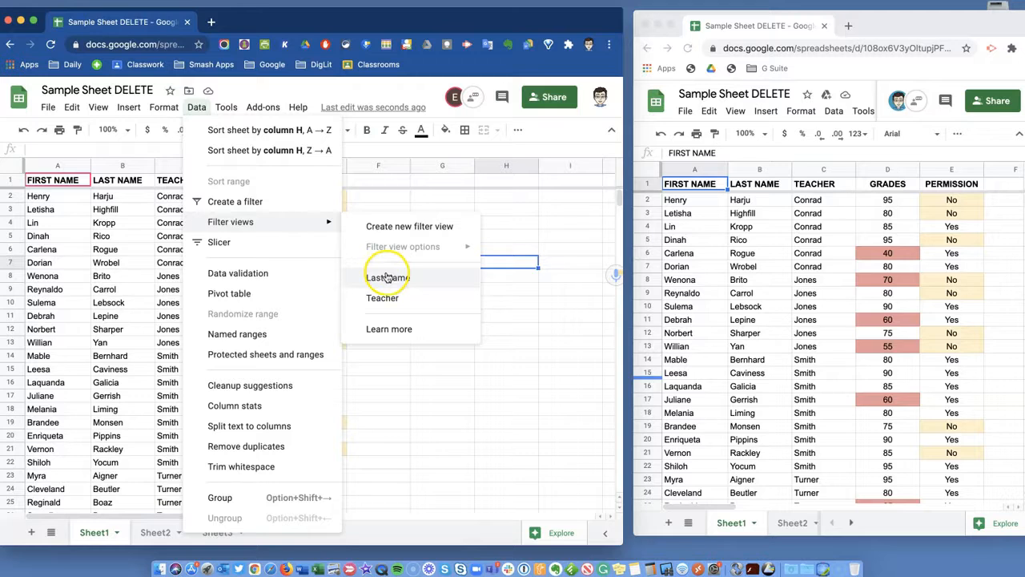
left_click(490, 364)
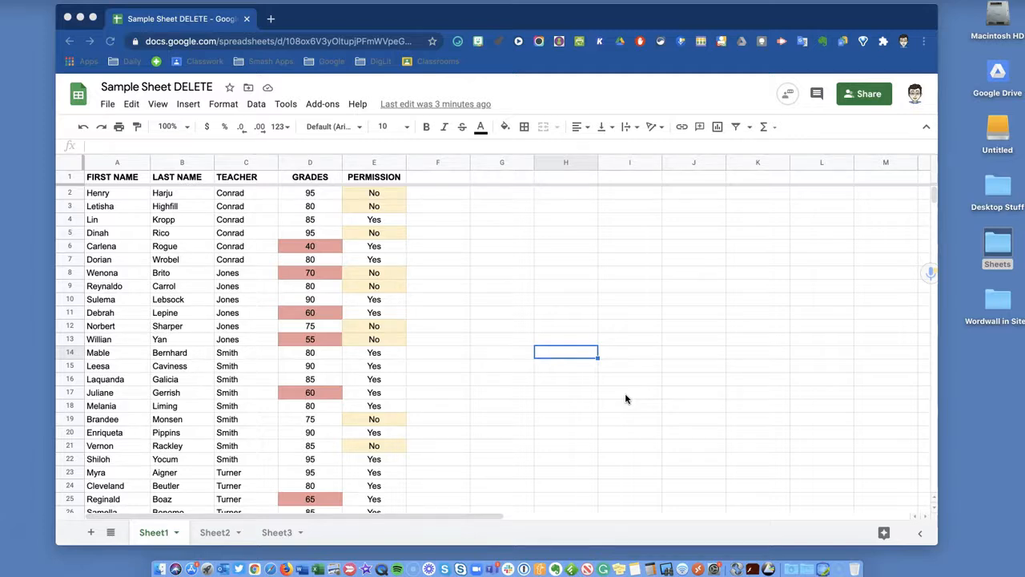
Insert a leading space before the last name in cell B2
left_click(171, 193)
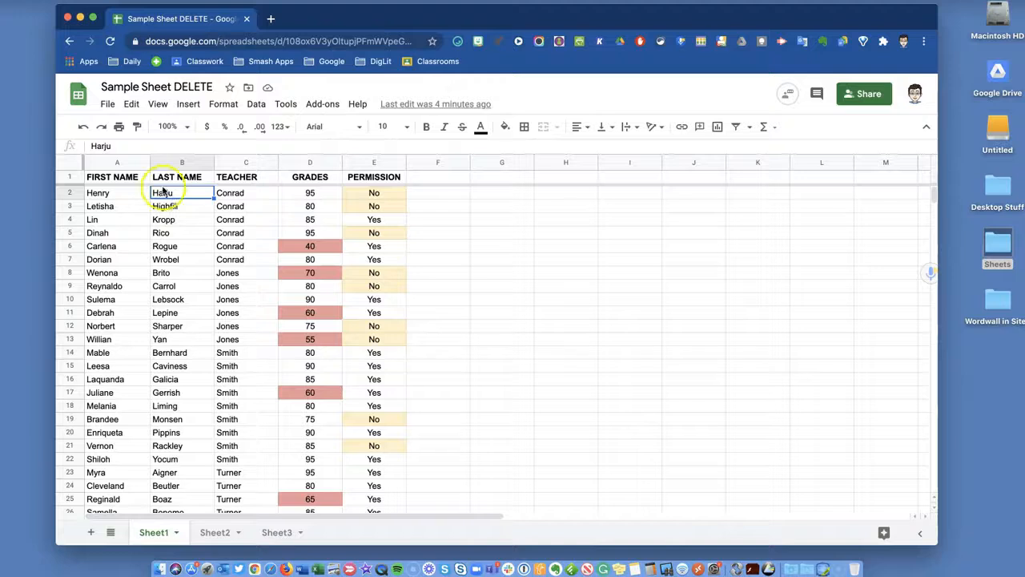
left_click(91, 146)
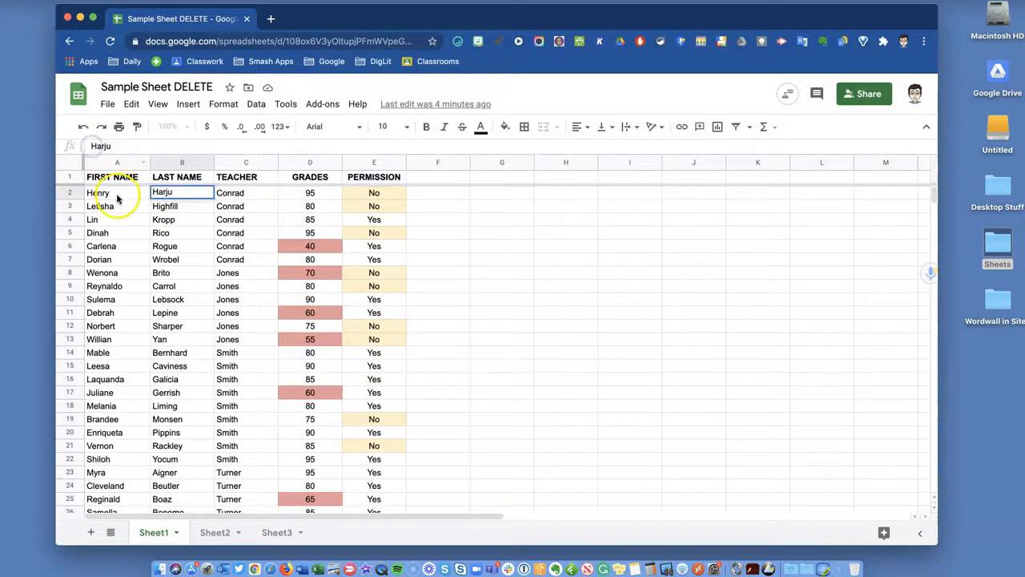
left_click(496, 267)
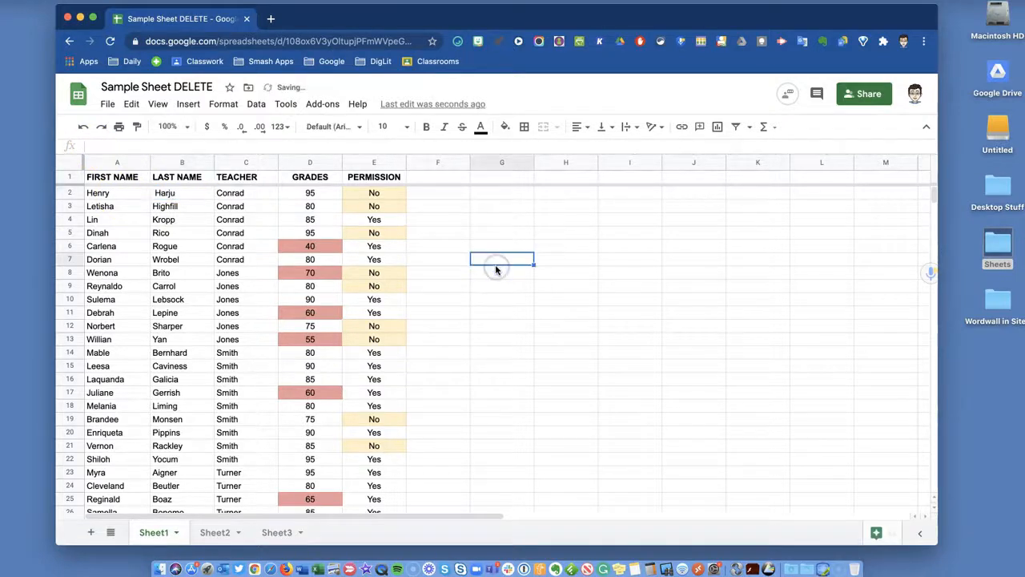
Sort the whole sheet by the LAST NAME column, A to Z, with the leading space still in B2
left_click(202, 164)
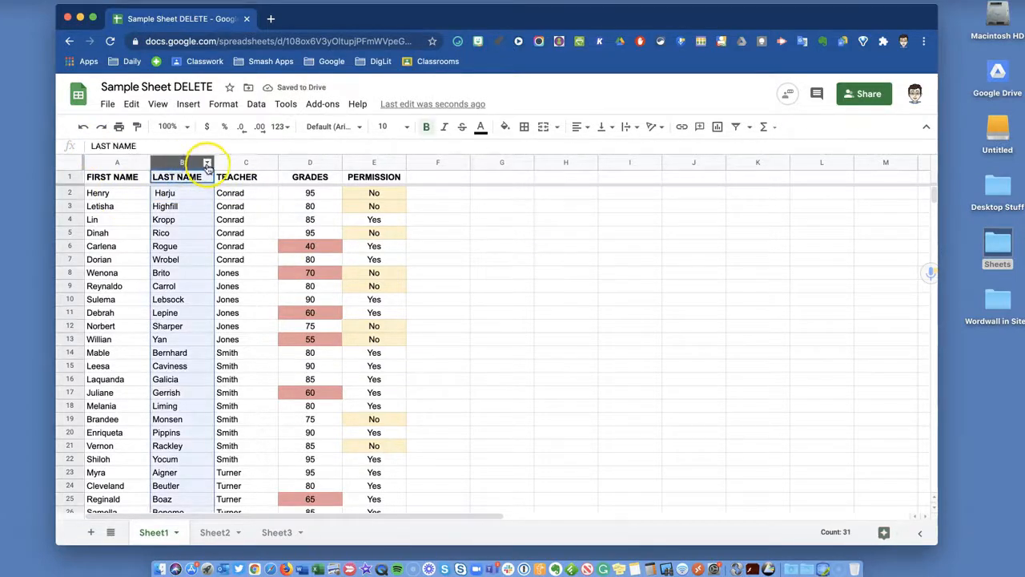
right_click(206, 164)
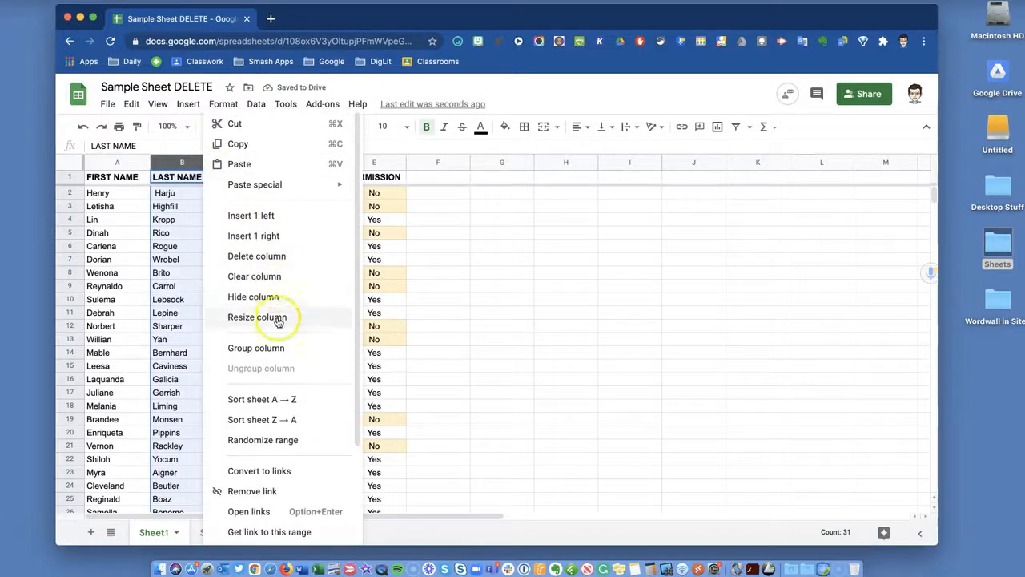
left_click(263, 399)
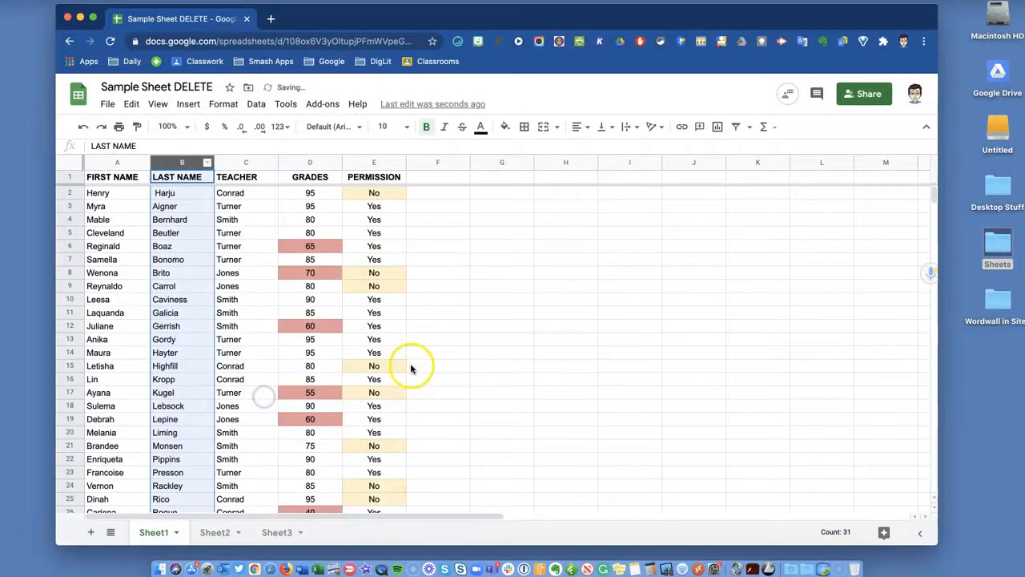
left_click(525, 359)
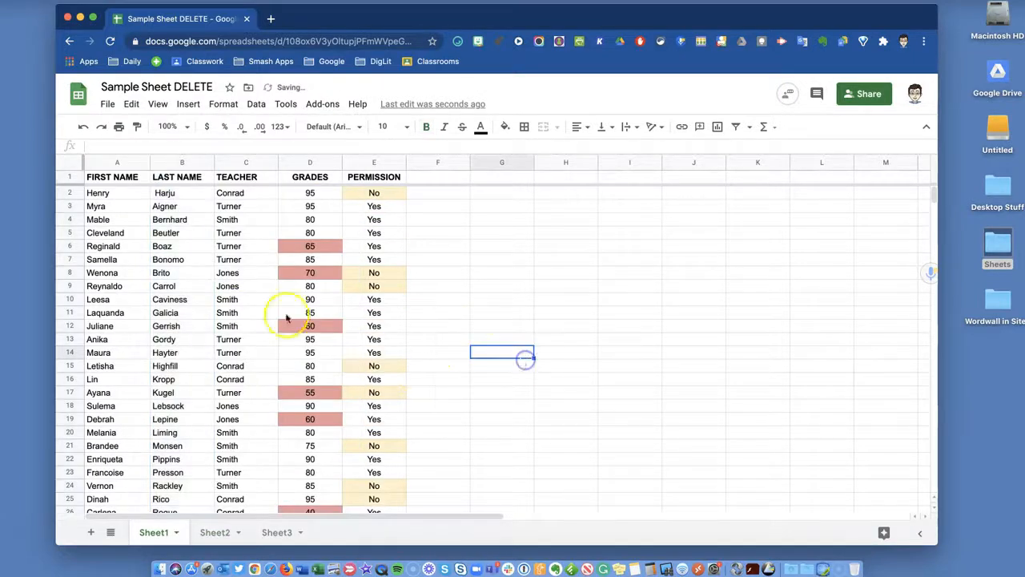
Check the sorted last names through the end of the list and trim whitespace from the entire LAST NAME column
left_click(186, 193)
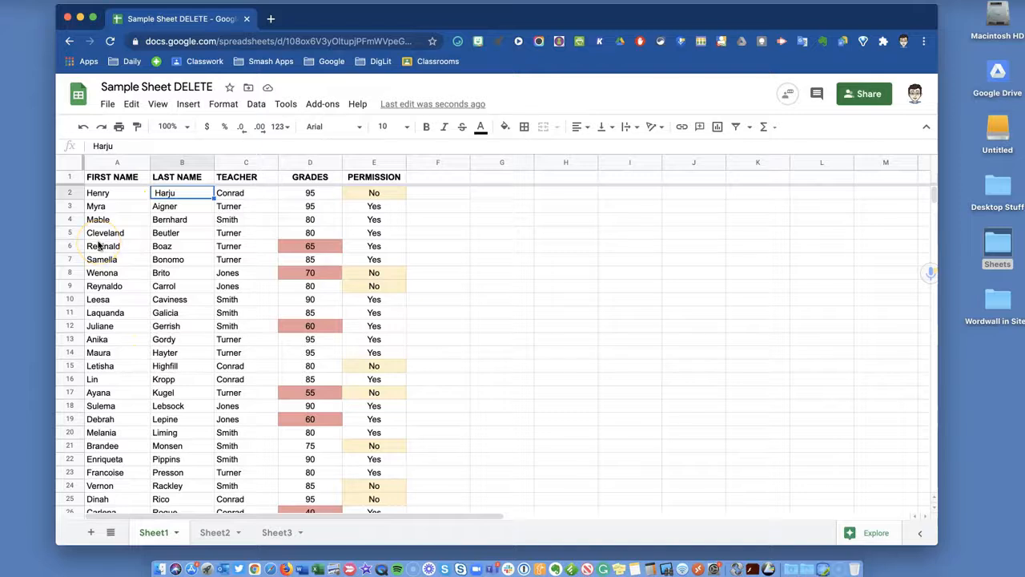
scroll(176, 321, "down", 5)
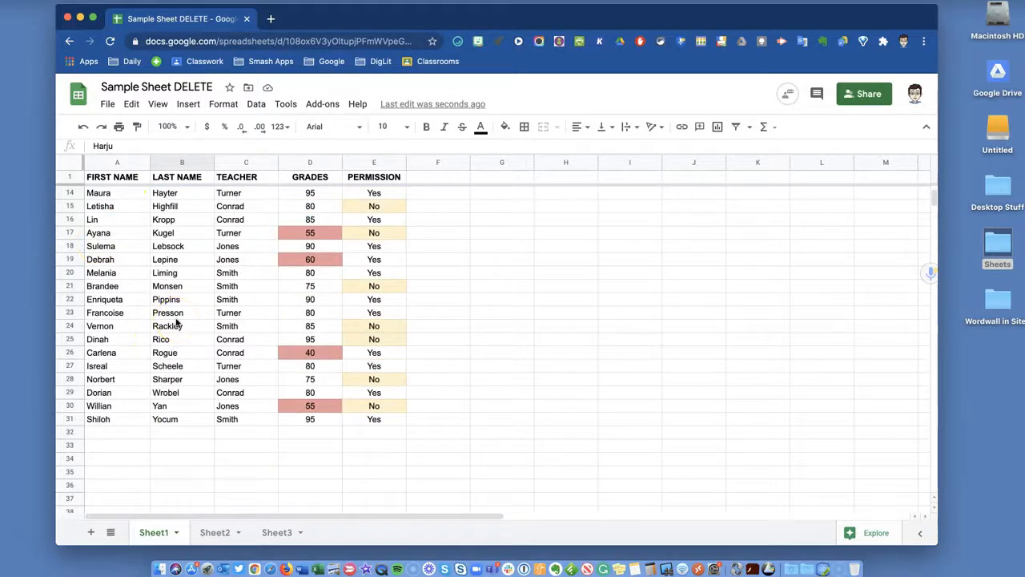
scroll(177, 322, "down", 2)
scroll(177, 322, "up", 7)
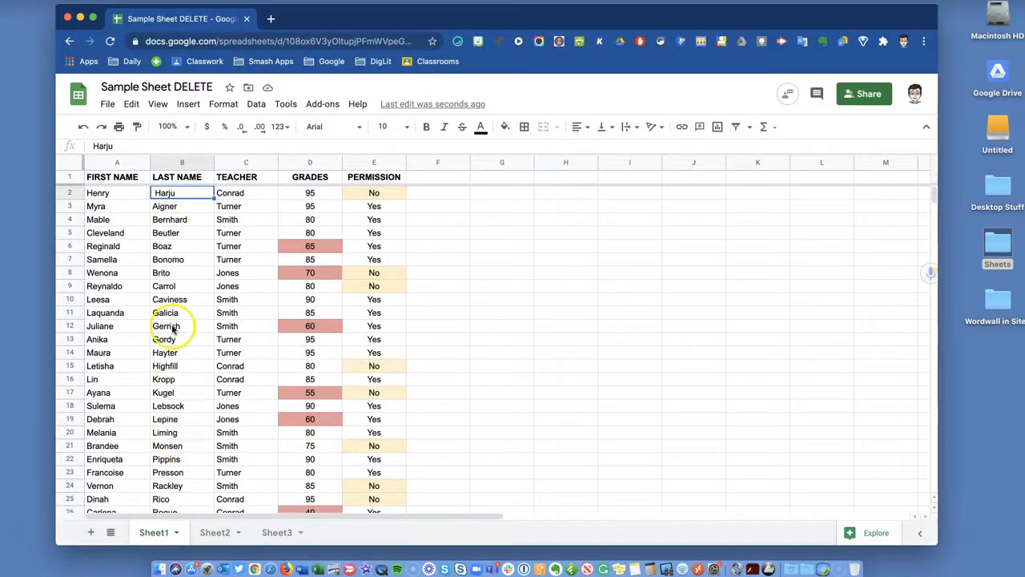
left_click(178, 162)
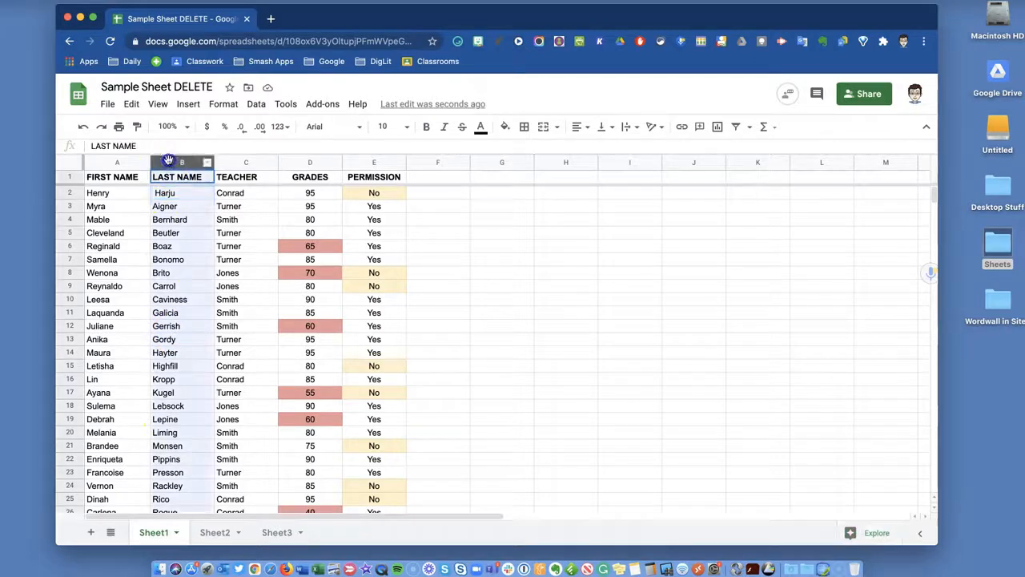
left_click(256, 105)
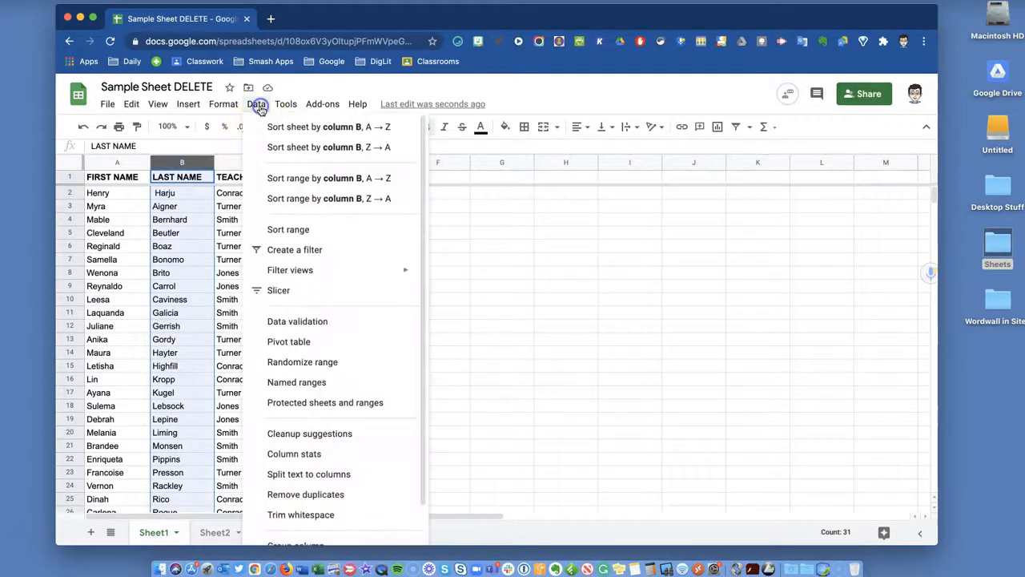
left_click(317, 518)
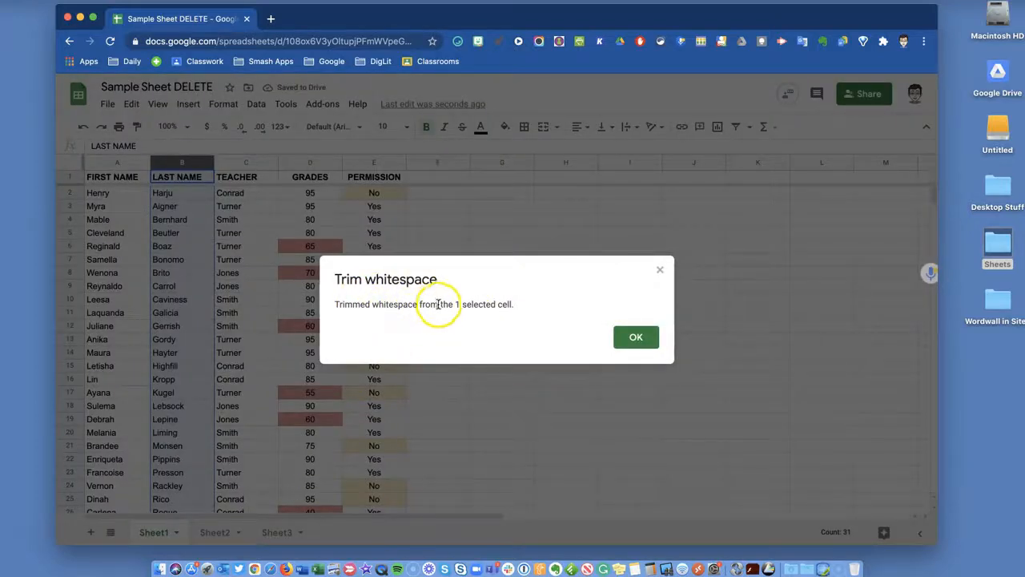
left_click(636, 338)
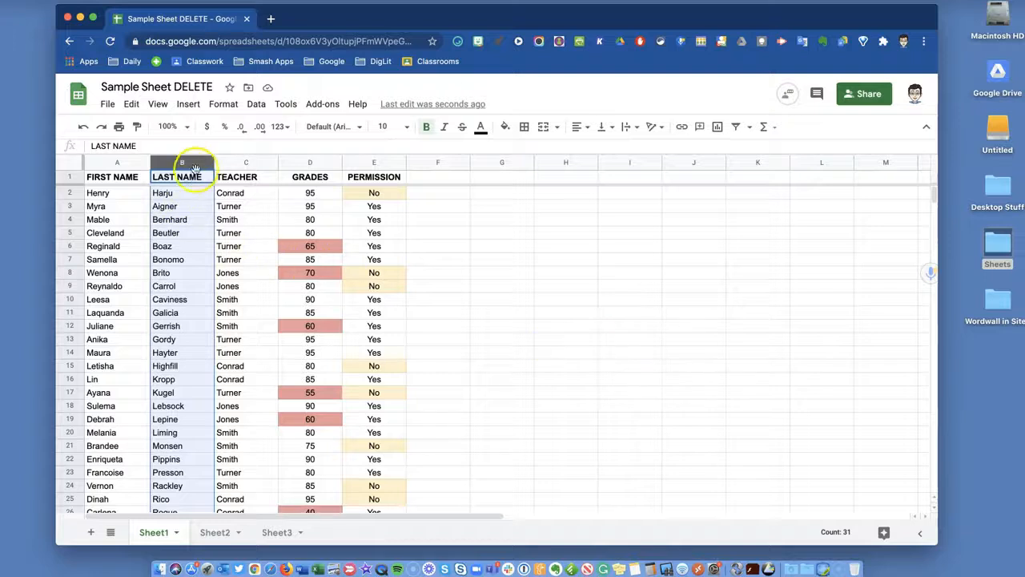
Sort the sheet by the trimmed LAST NAME column again, A to Z
right_click(205, 162)
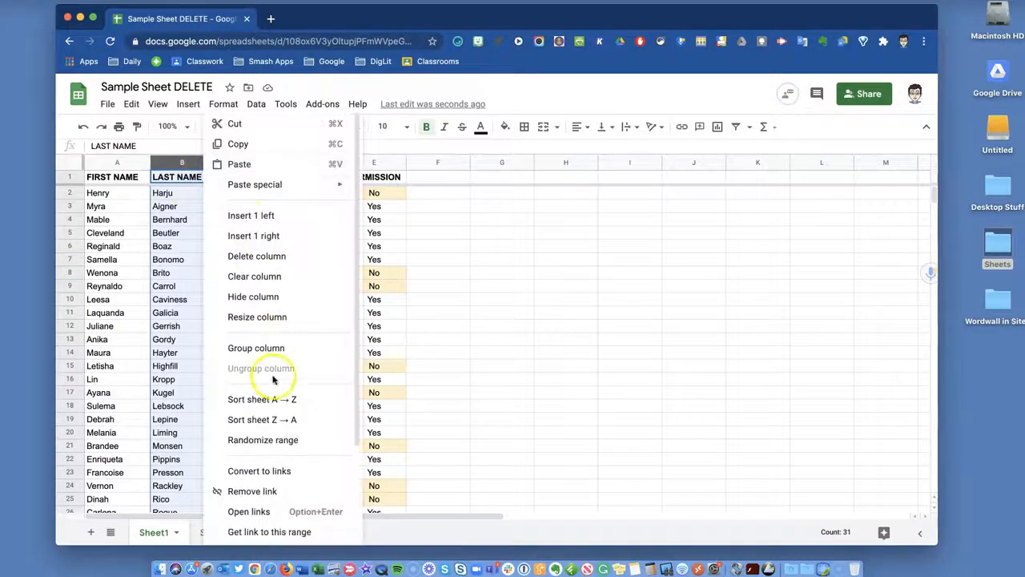
left_click(264, 399)
left_click(521, 380)
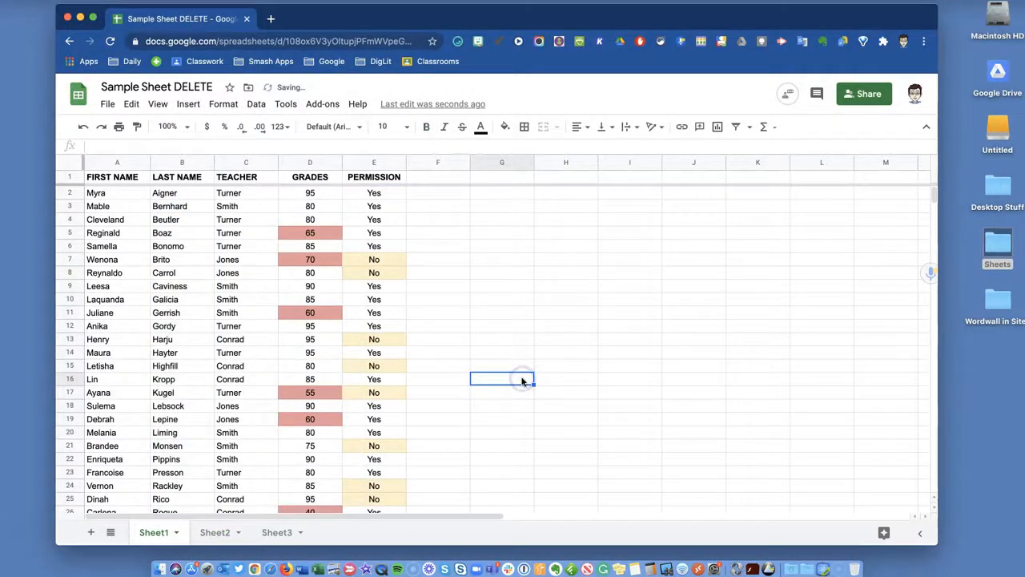